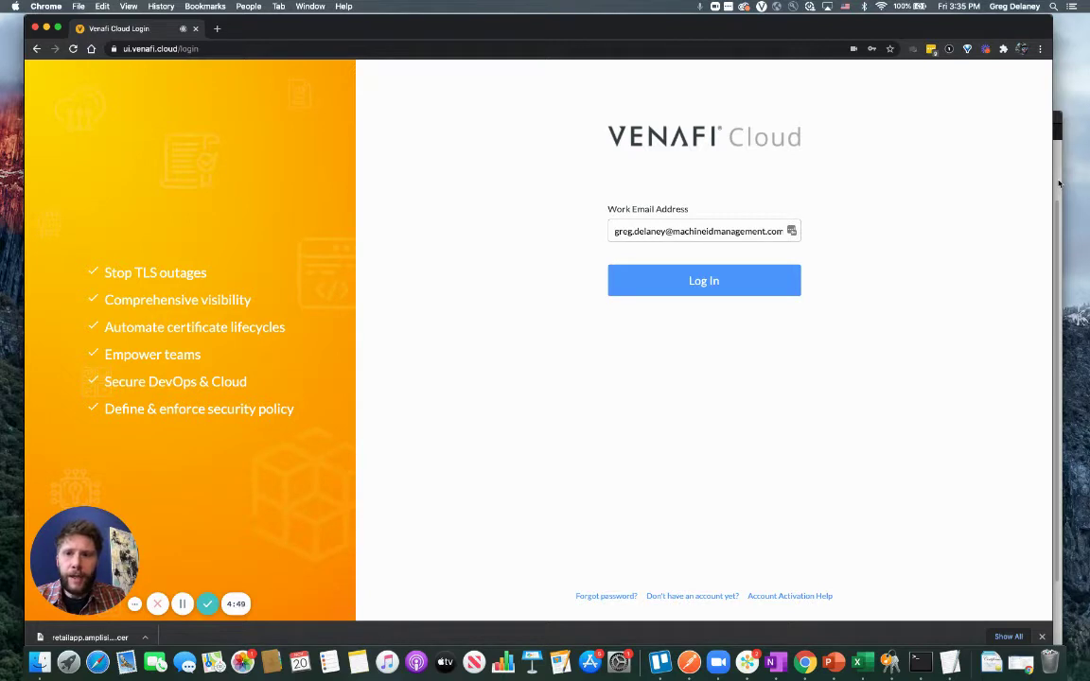
- View the Certificate Expiration Summary email and log in to Venafi Cloud with the prefilled work email
click(1058, 183)
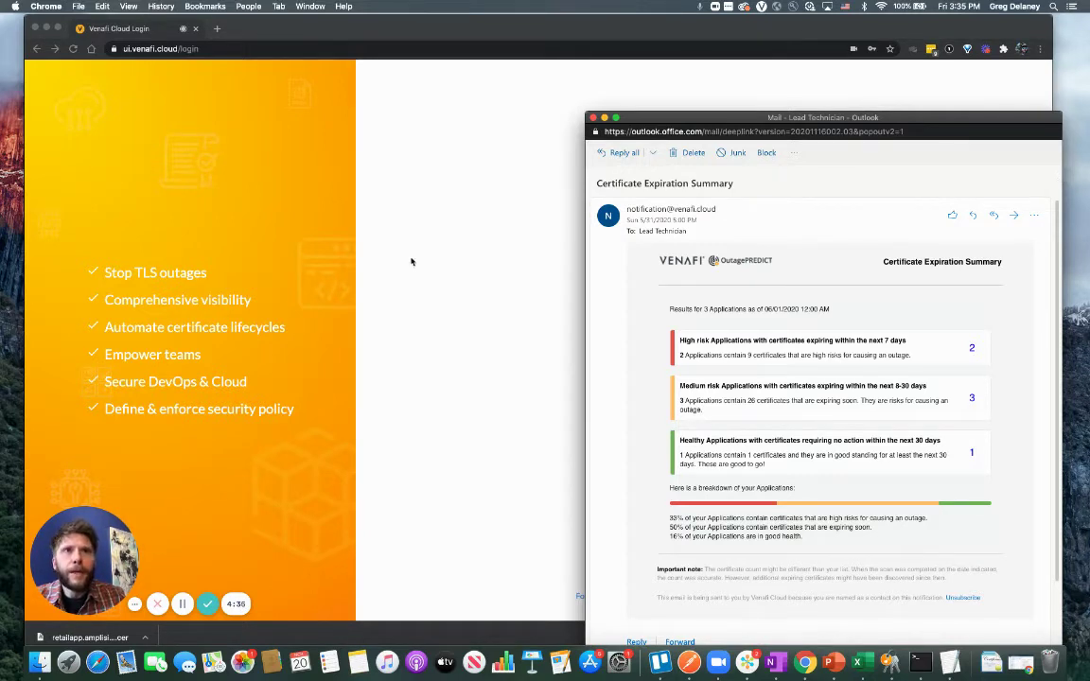
click(536, 275)
click(683, 279)
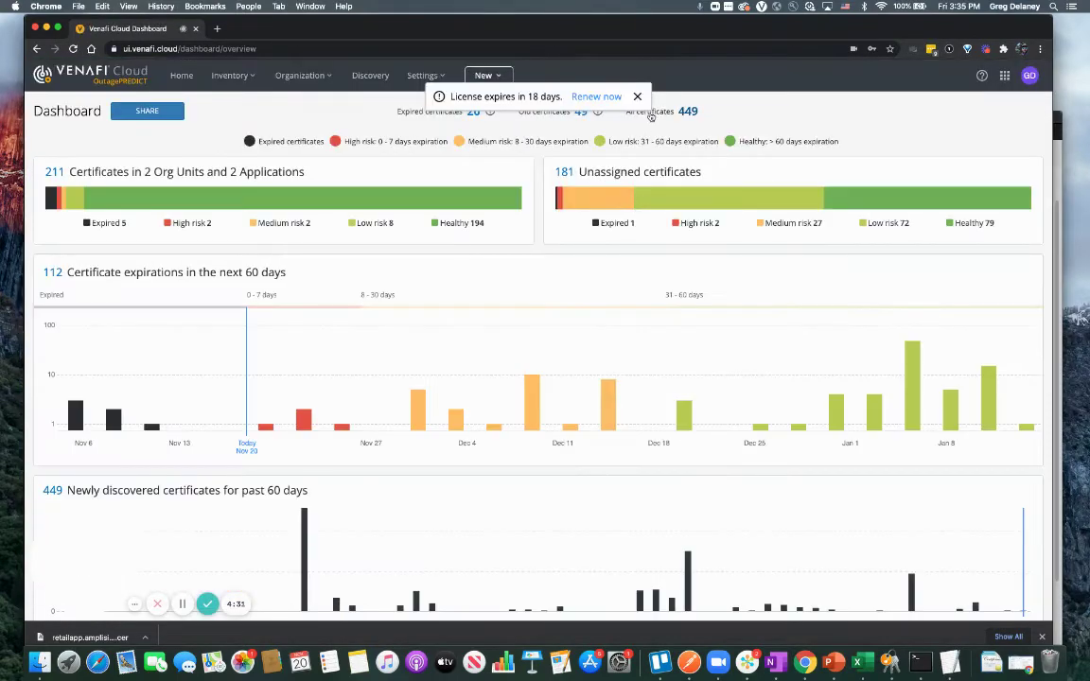
- Find the retailapp.amplisight.io certificate among the Retail App application's certificates and start its renewal
click(312, 77)
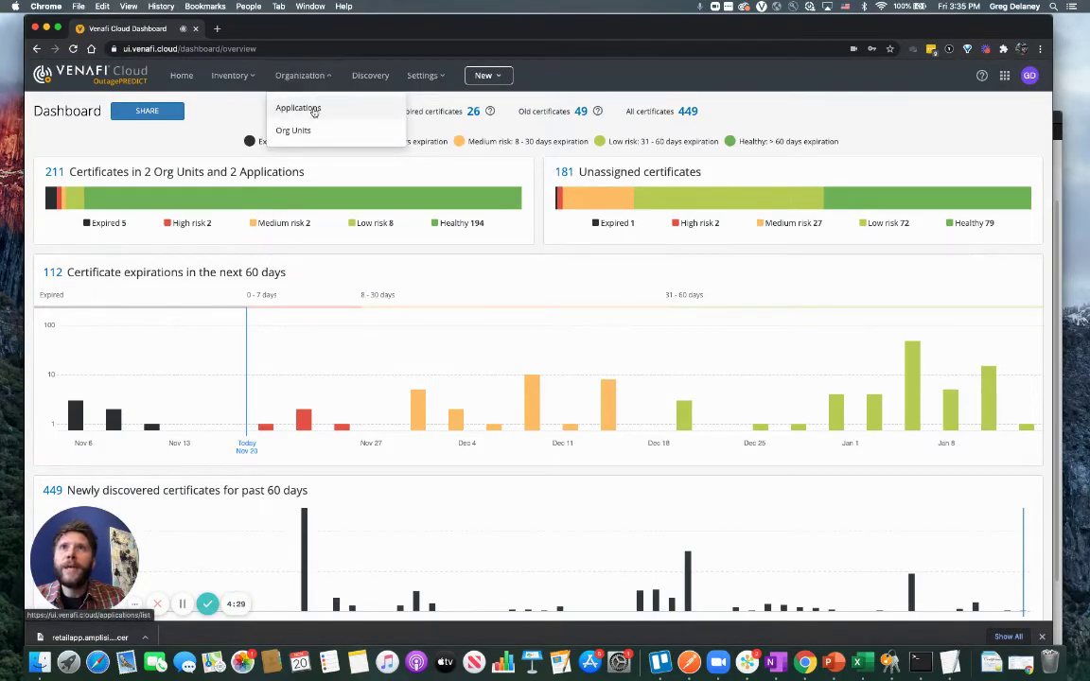
click(305, 107)
click(151, 248)
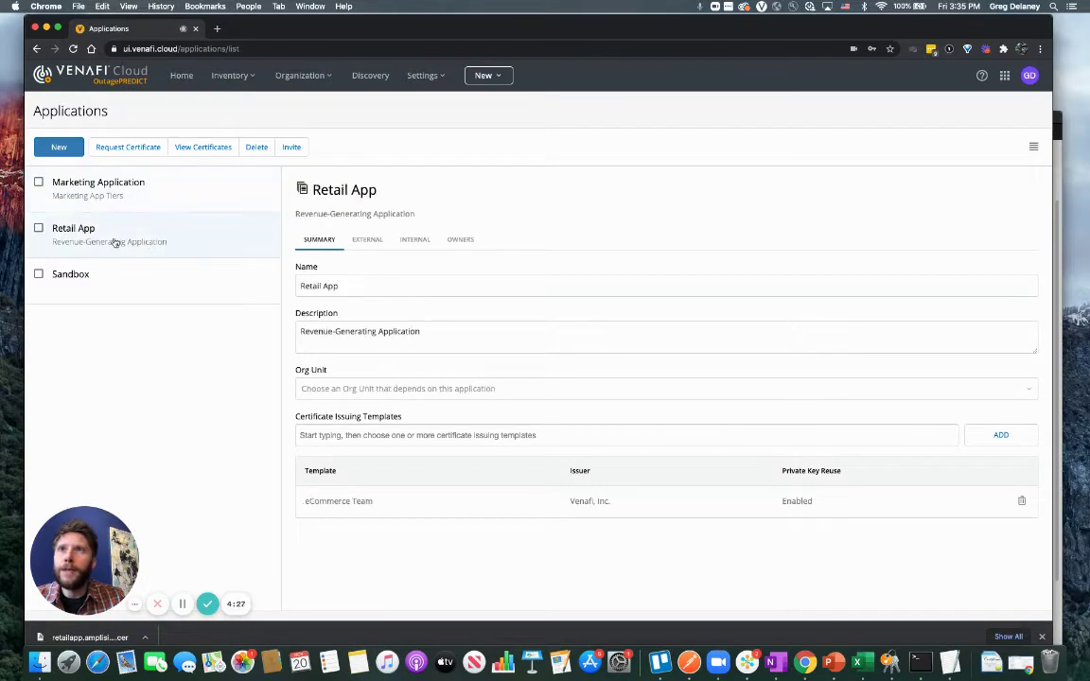
click(198, 152)
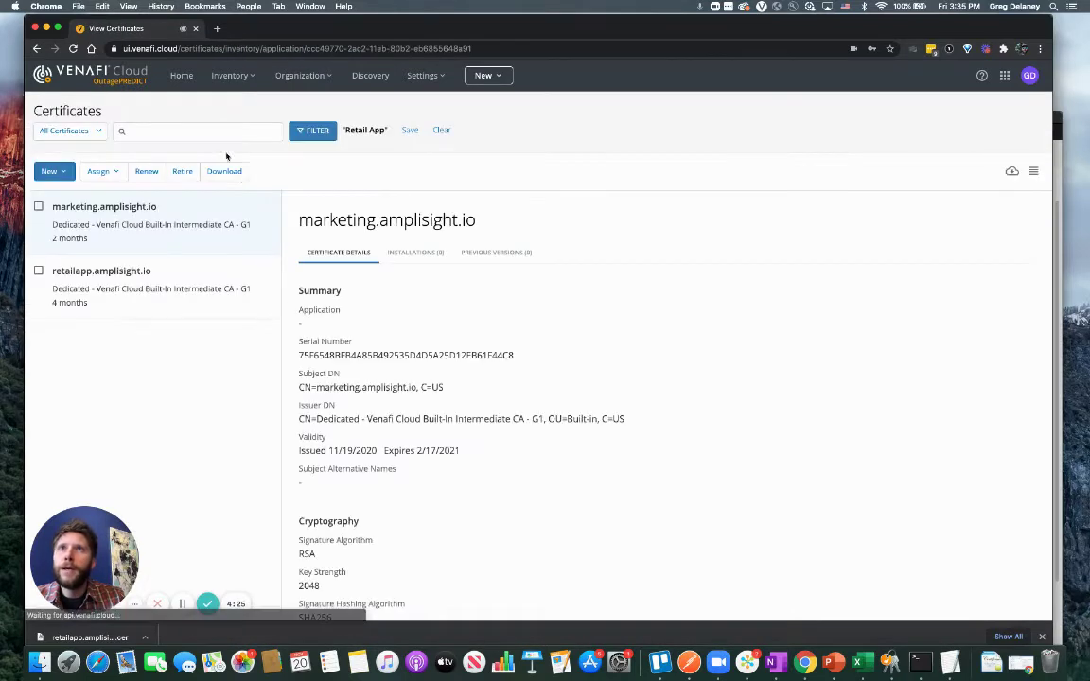
click(142, 284)
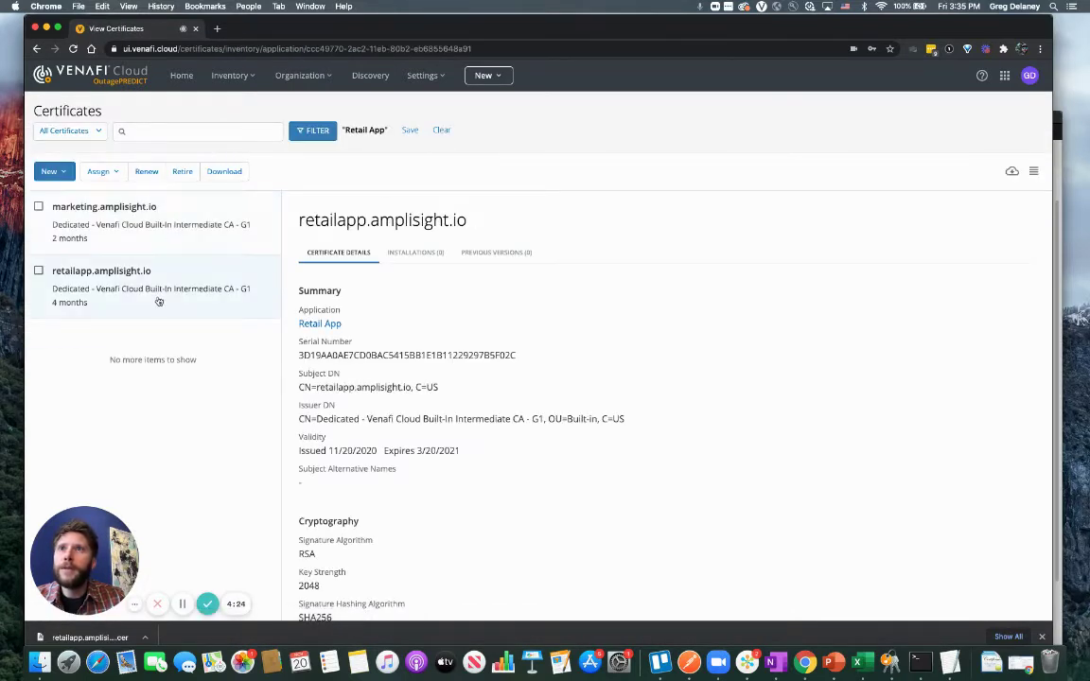
click(146, 172)
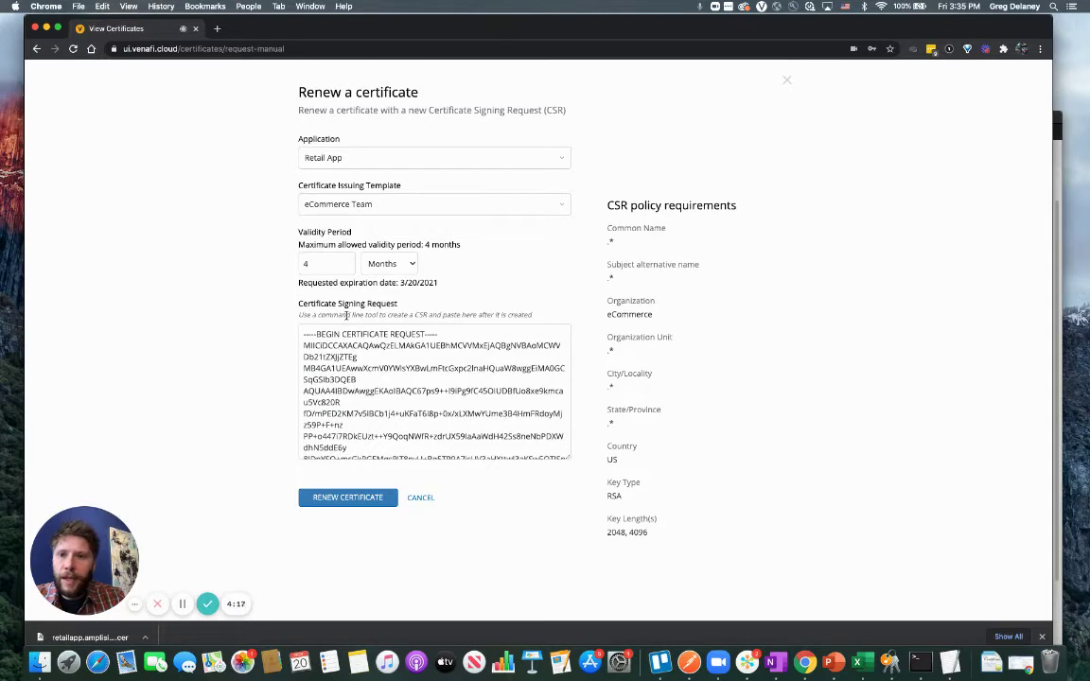
- Try to renew the certificate with a validity period of 4 years
click(383, 263)
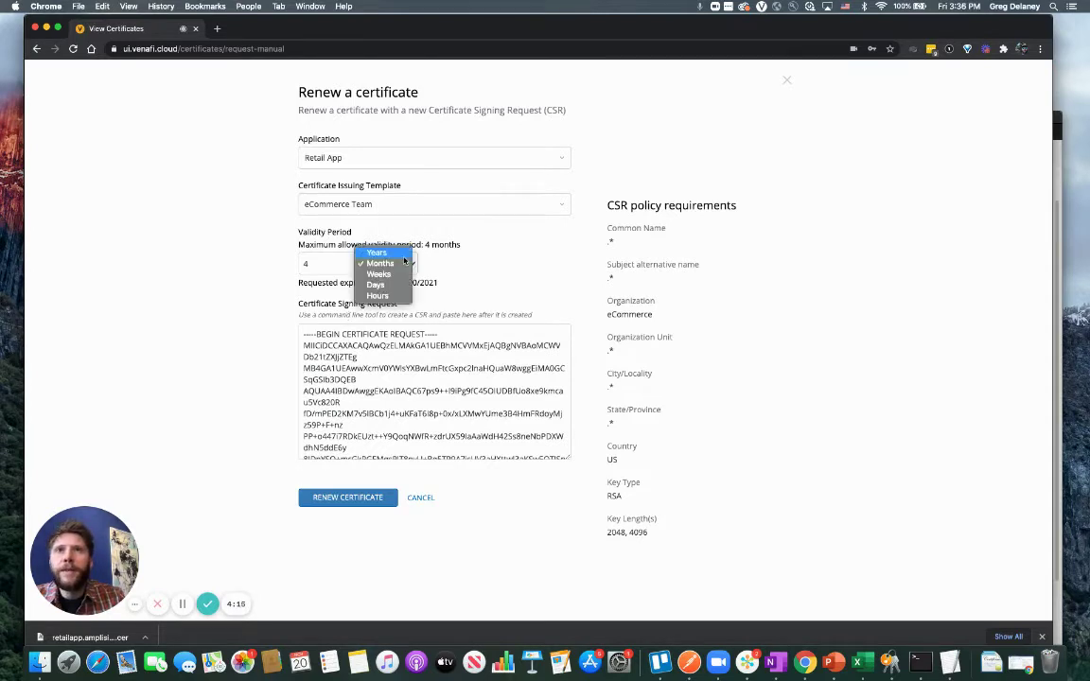
click(399, 252)
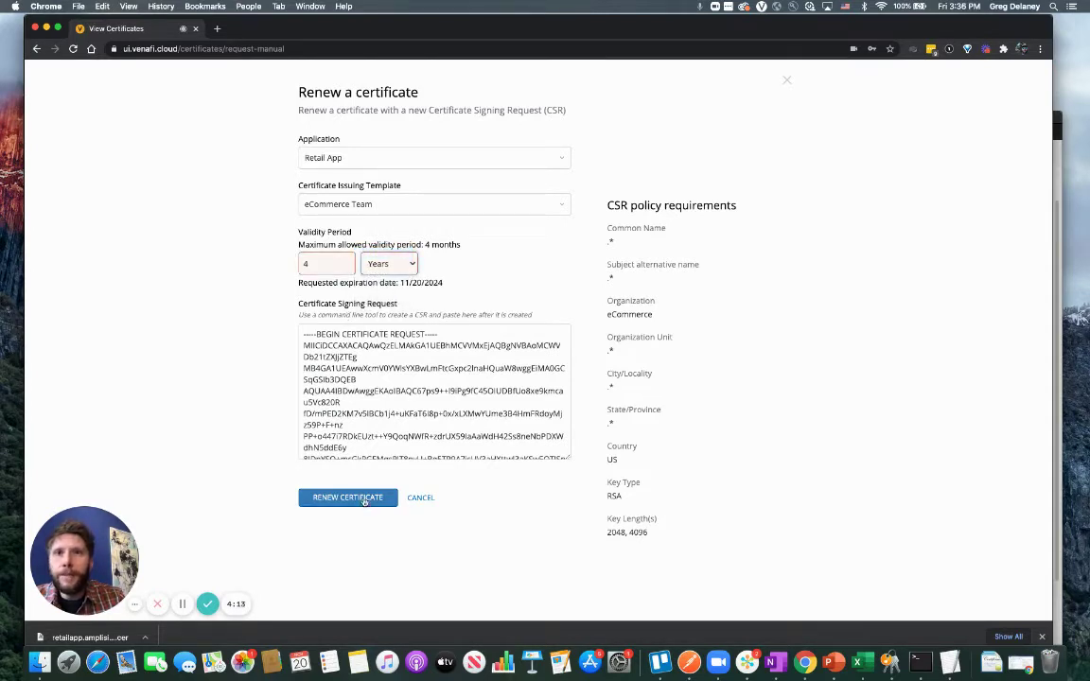
click(358, 496)
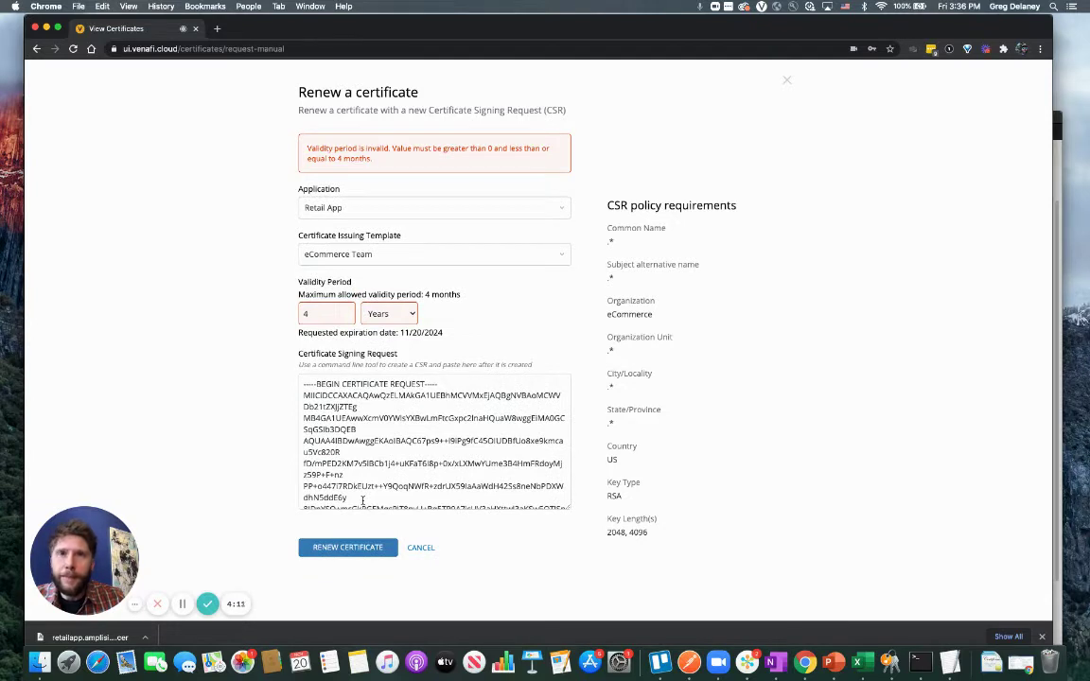
- Renew the certificate with a validity period of 4 months and download the new retailapp.amplisight.io certificate
click(383, 313)
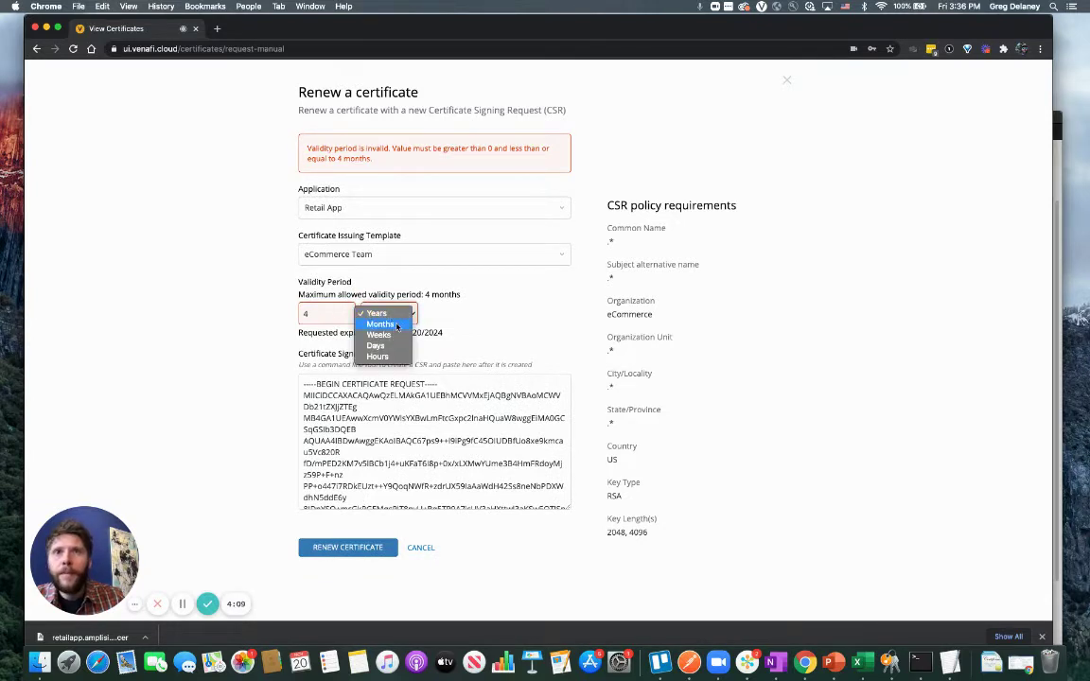
click(398, 324)
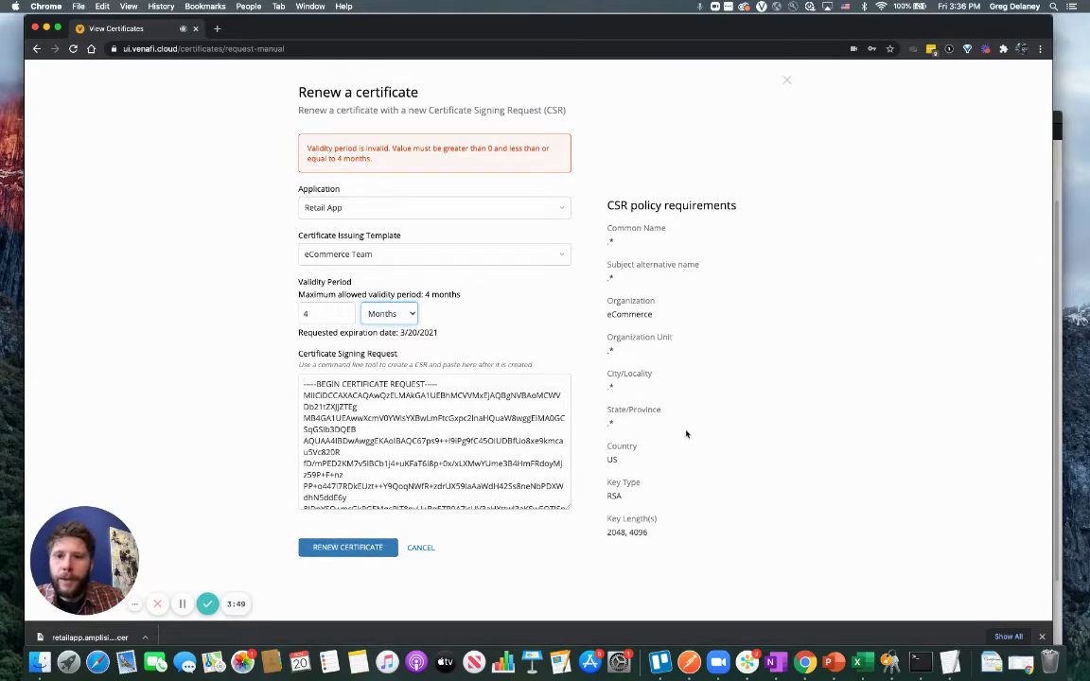
click(334, 547)
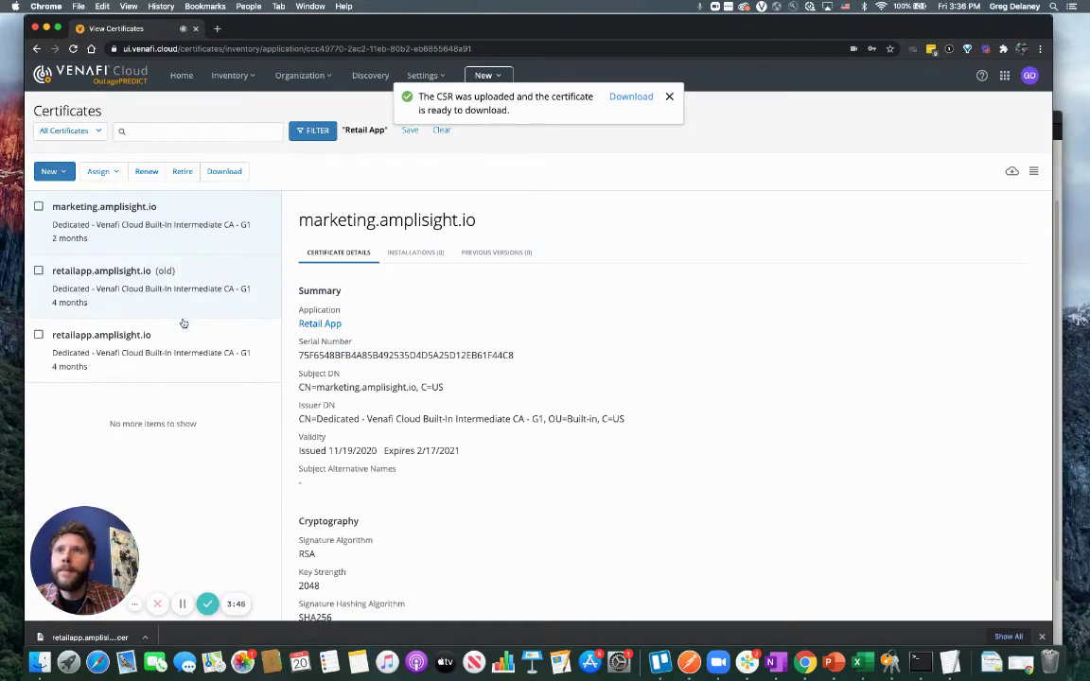
click(183, 326)
click(230, 175)
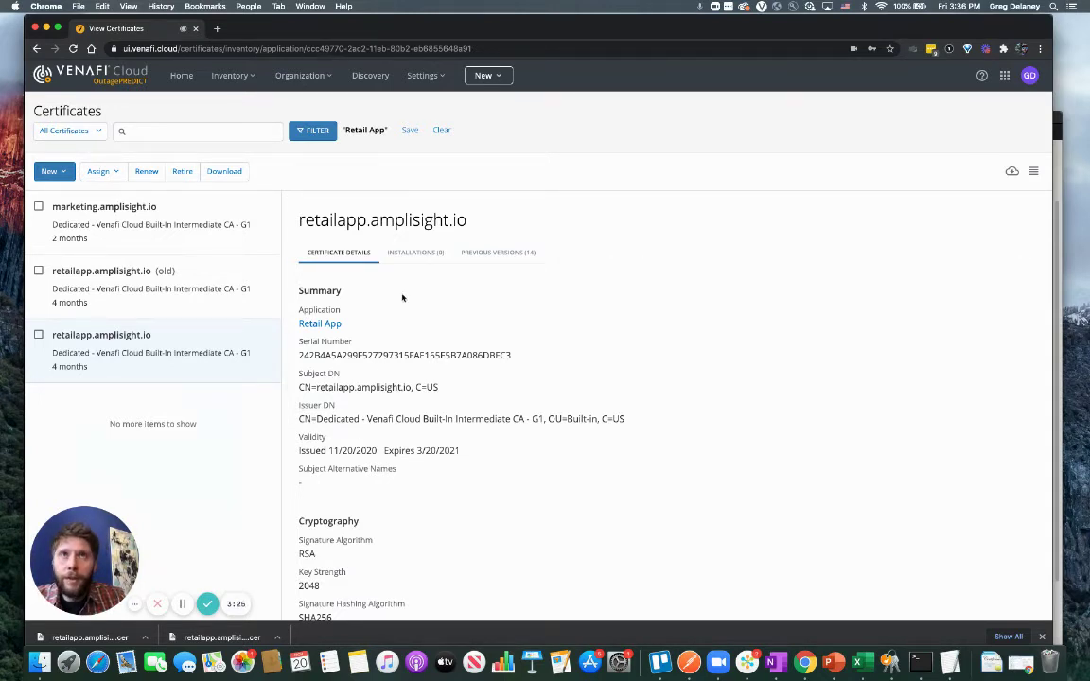
- Examine the Built-In CA account's details and its options for downloading the certificate chain
click(423, 75)
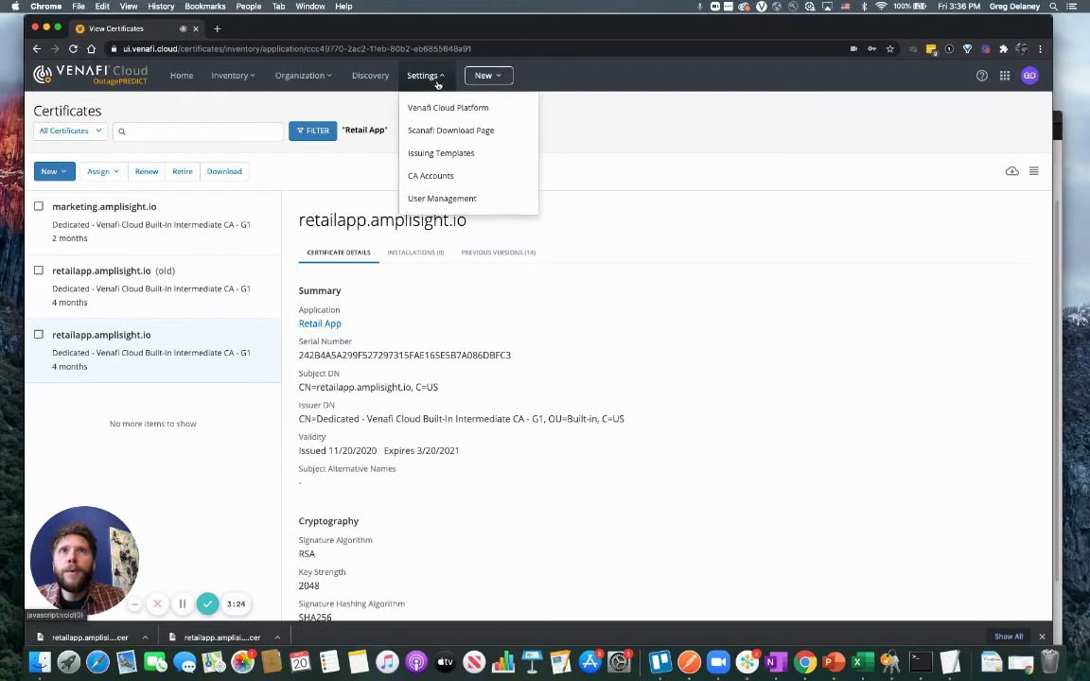
click(443, 177)
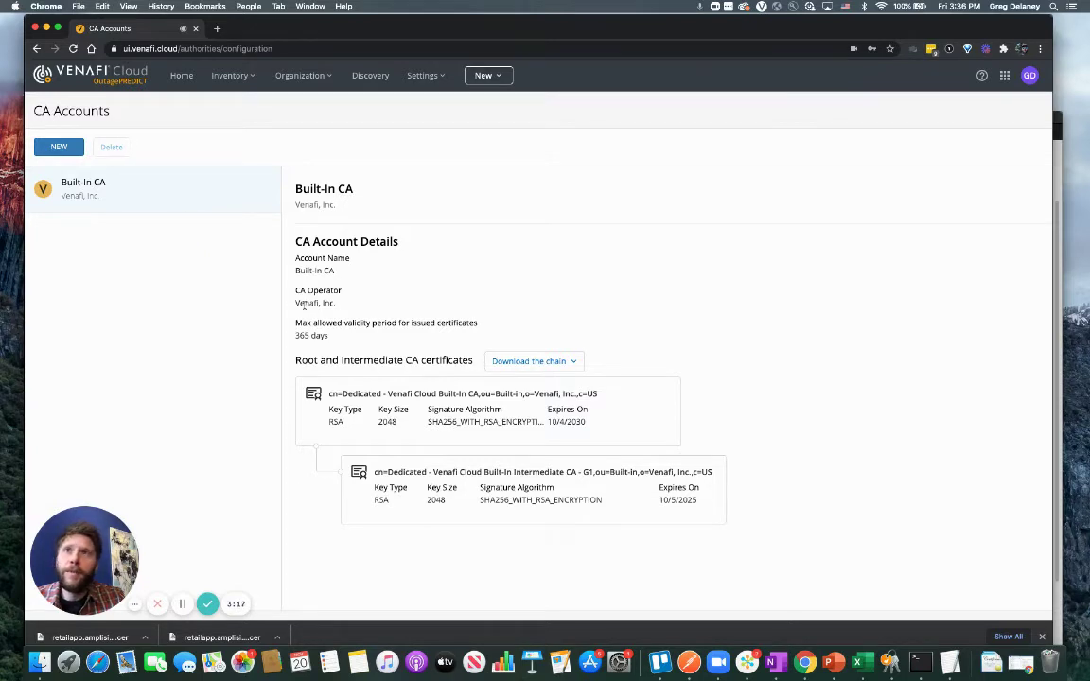
click(558, 361)
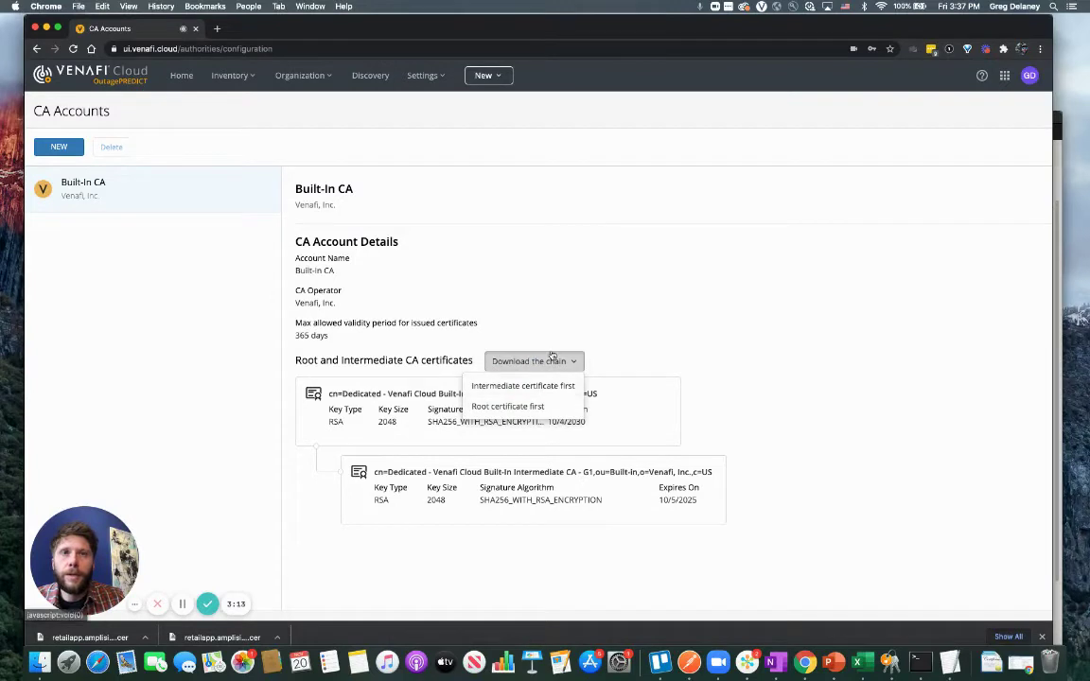
click(481, 252)
- Start a new issuing template named "eCommerce Denver" that uses the Venafi Built-In CA account
click(426, 76)
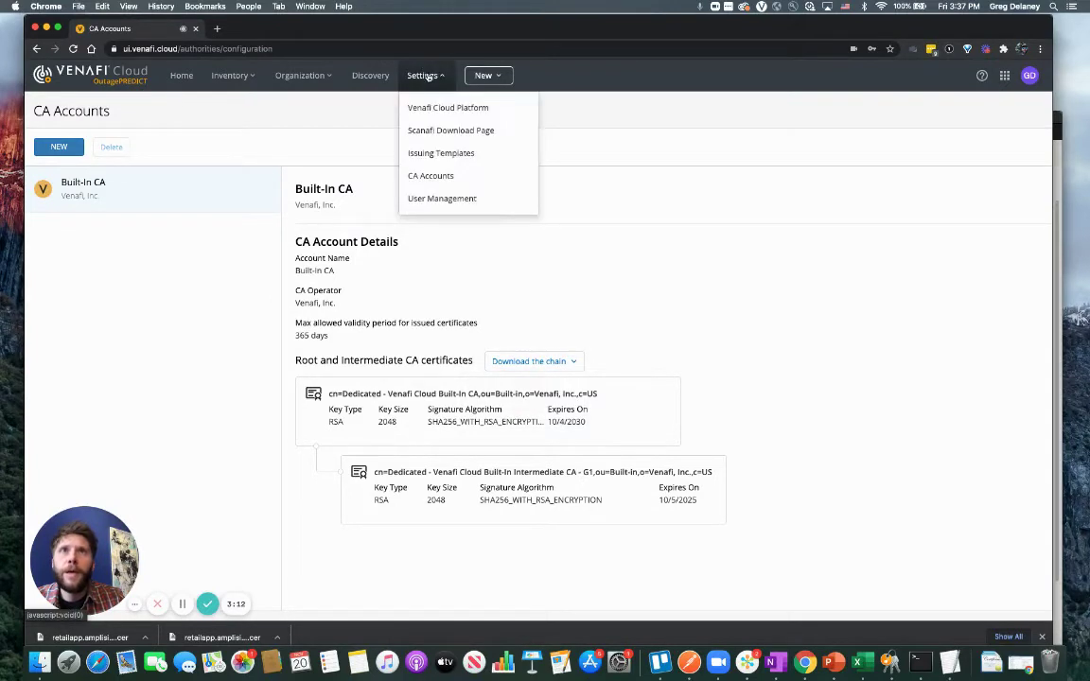
click(445, 153)
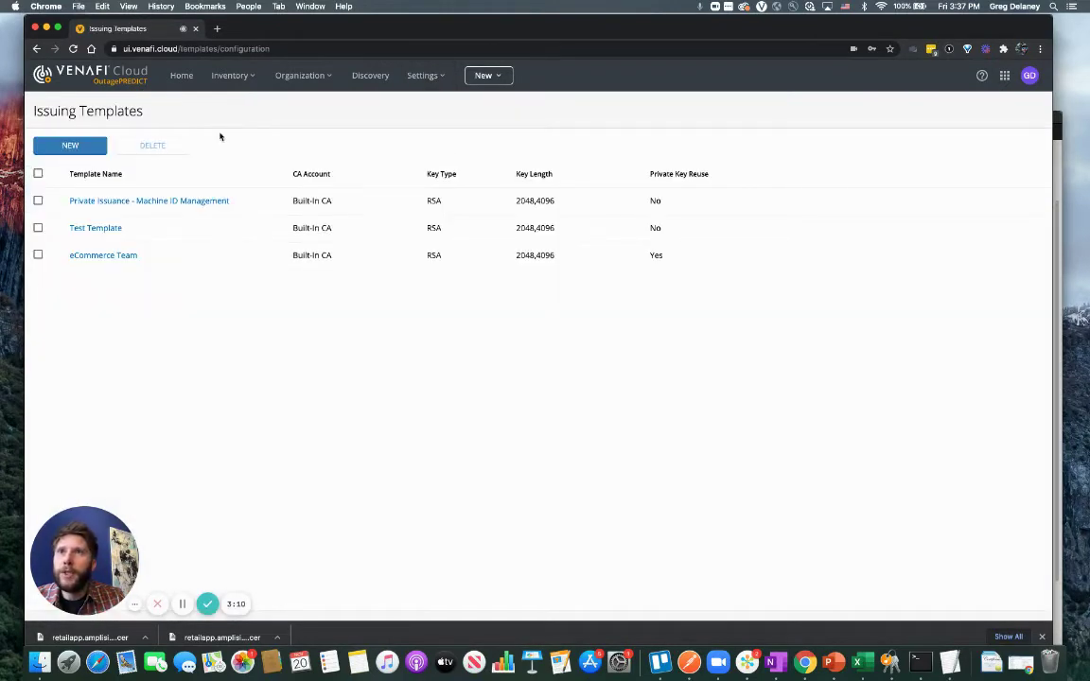
click(71, 142)
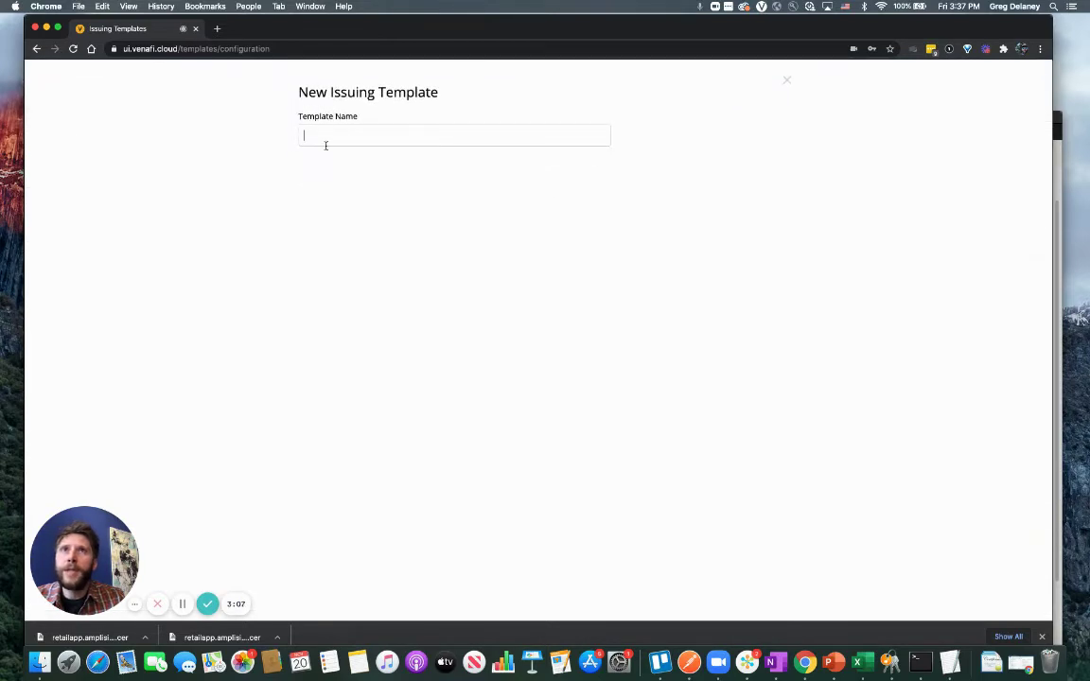
click(324, 143)
text(eCommerce)
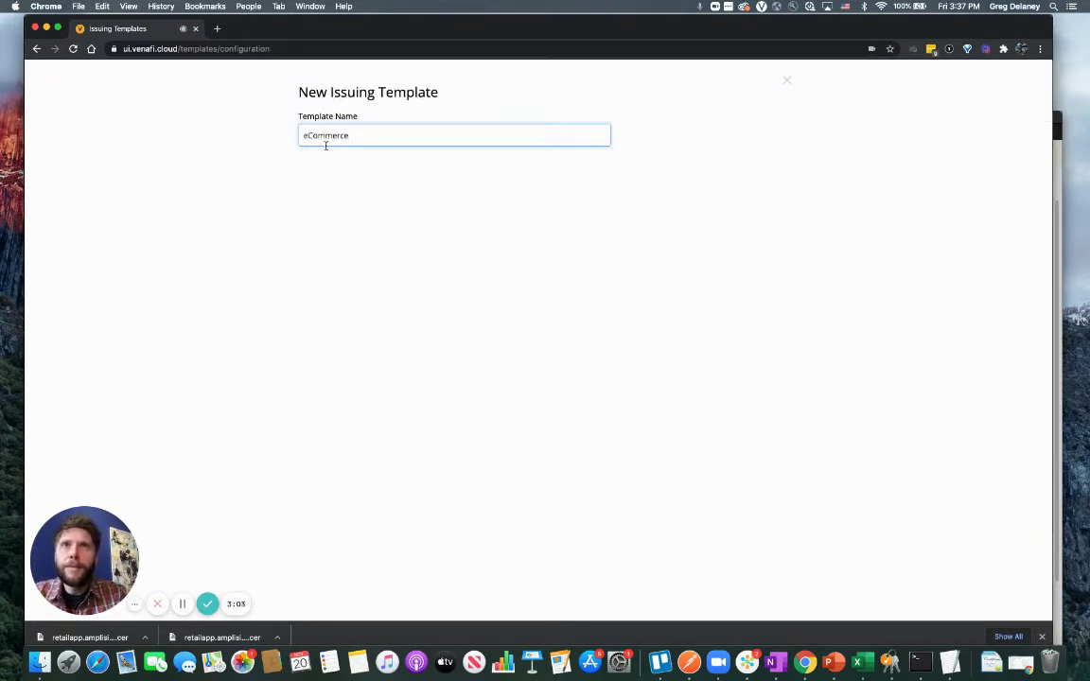
text( Denver)
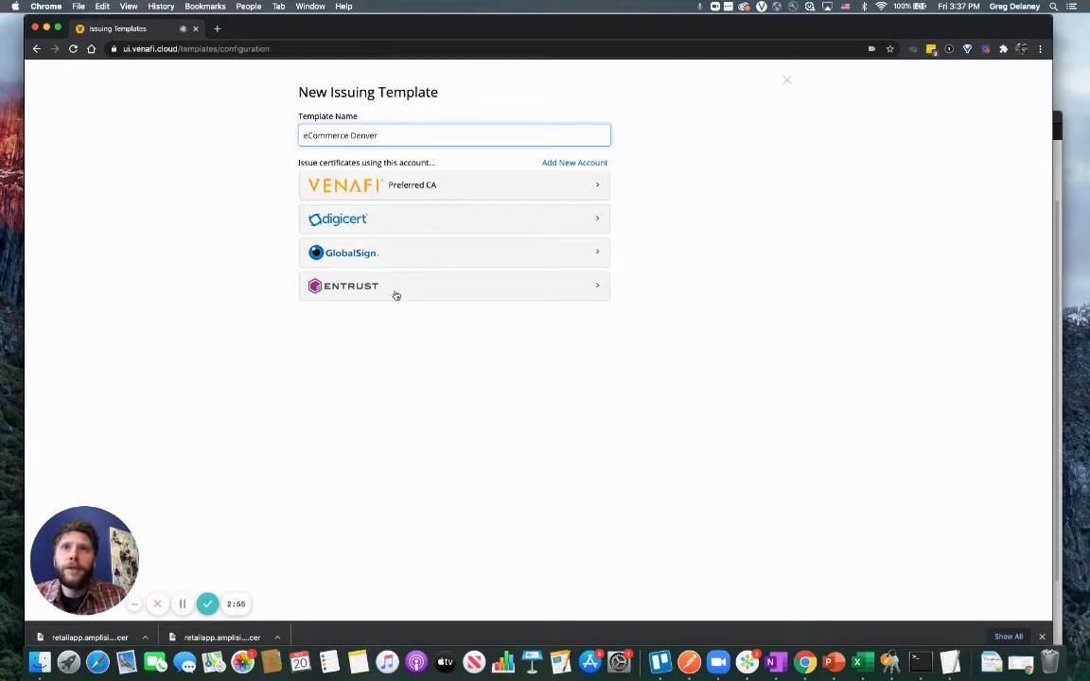
click(414, 181)
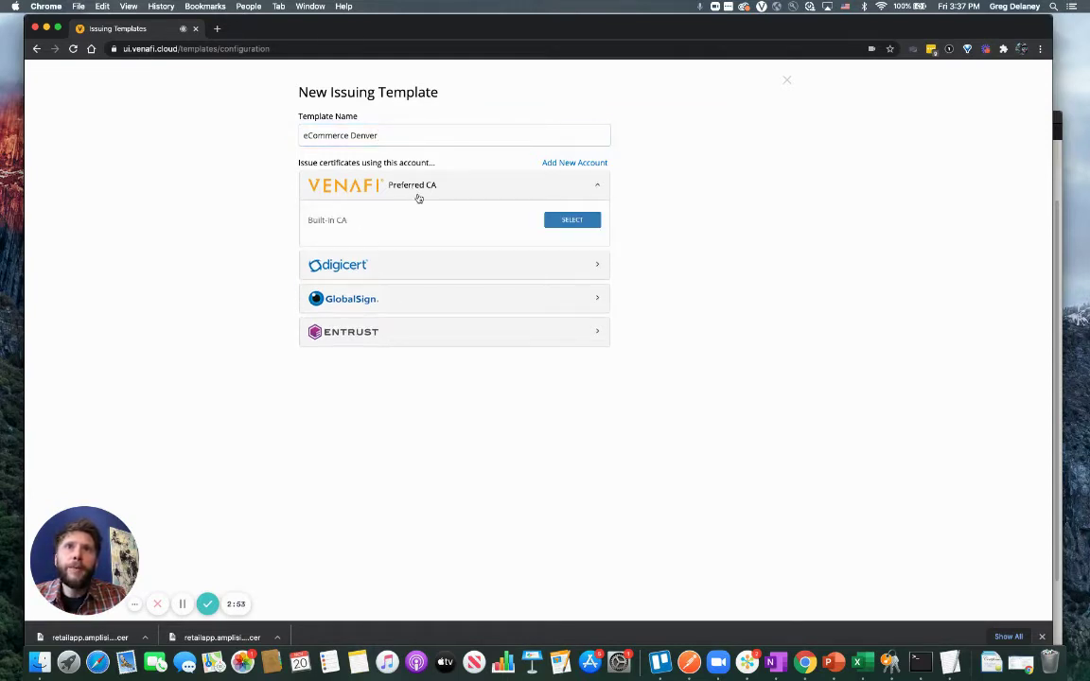
click(575, 220)
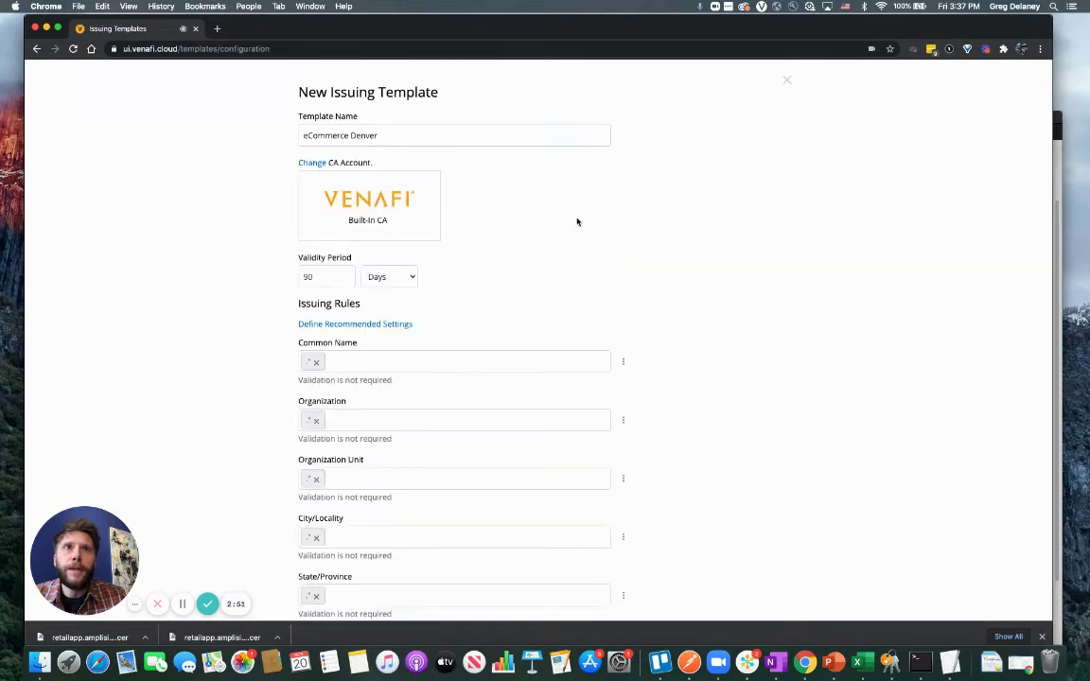
- Set the new issuing template's validity period to 5 months
click(411, 274)
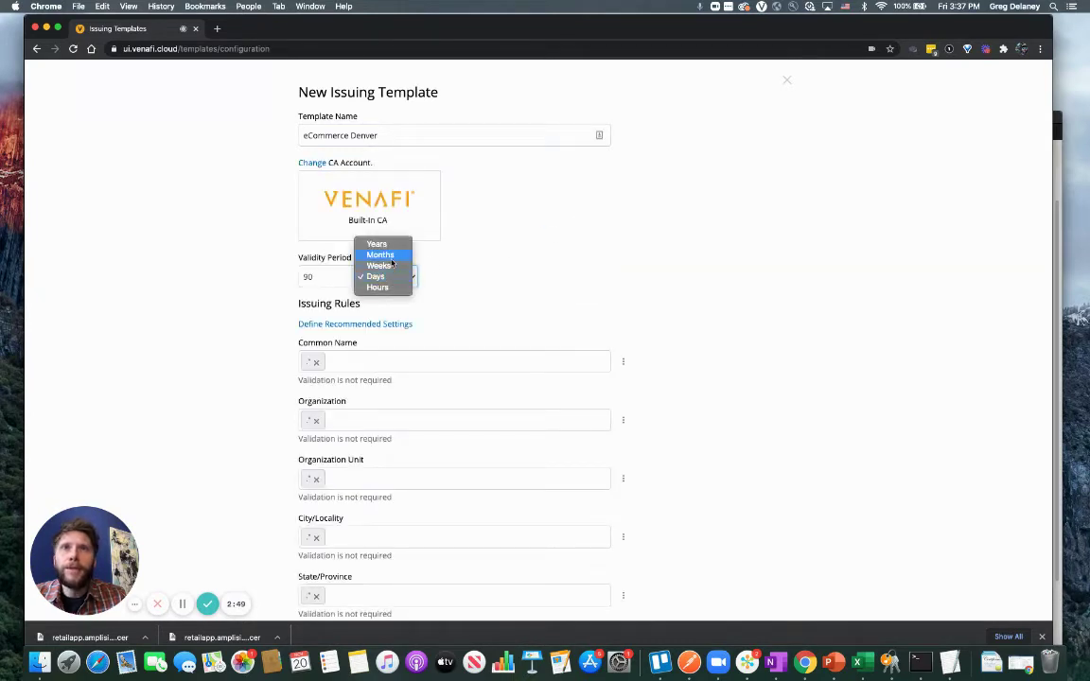
click(380, 255)
double_click(329, 279)
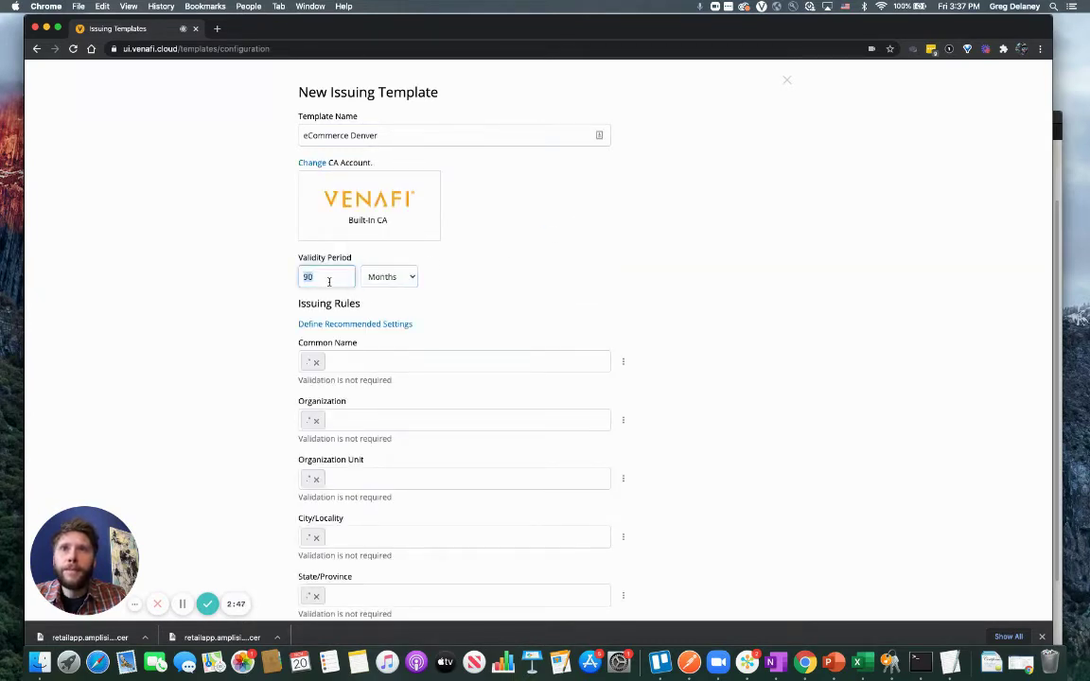
text(5)
- Restrict the template's organization unit to eCommerce and its city/locality to Denver, replacing the wildcard rules
scroll(472, 286, down, 2)
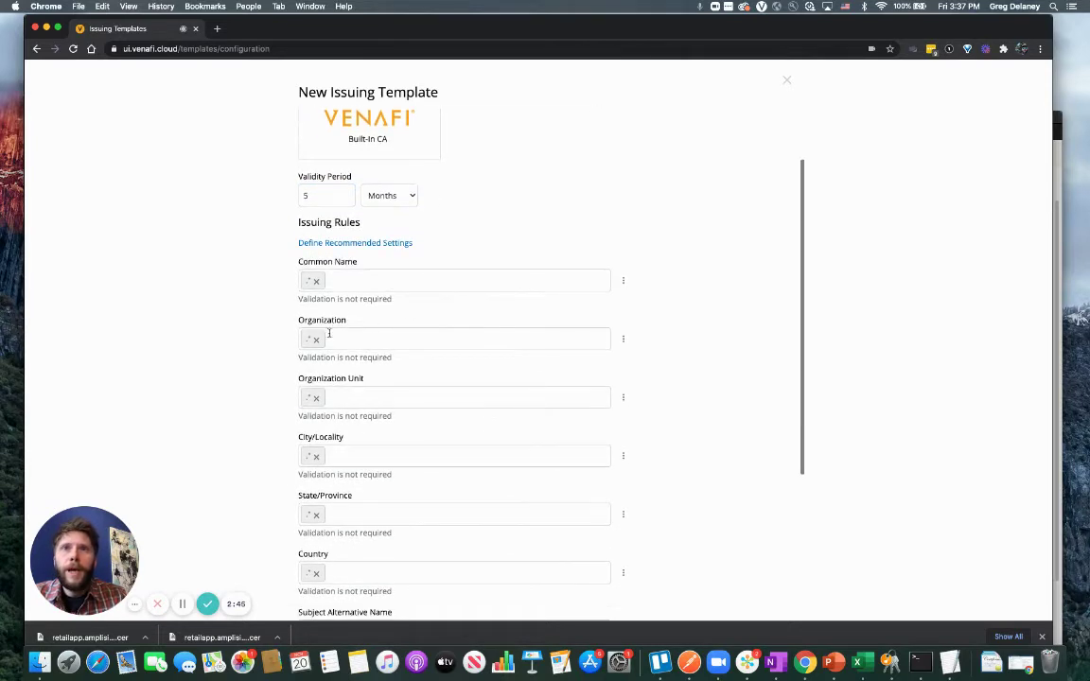
click(317, 399)
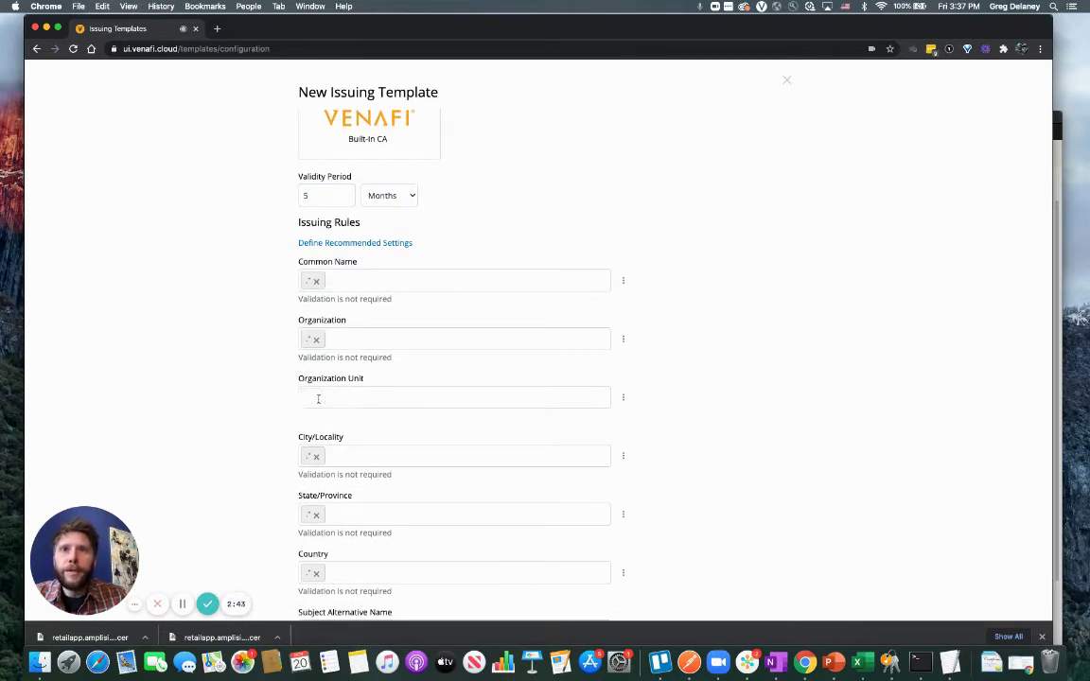
text(e)
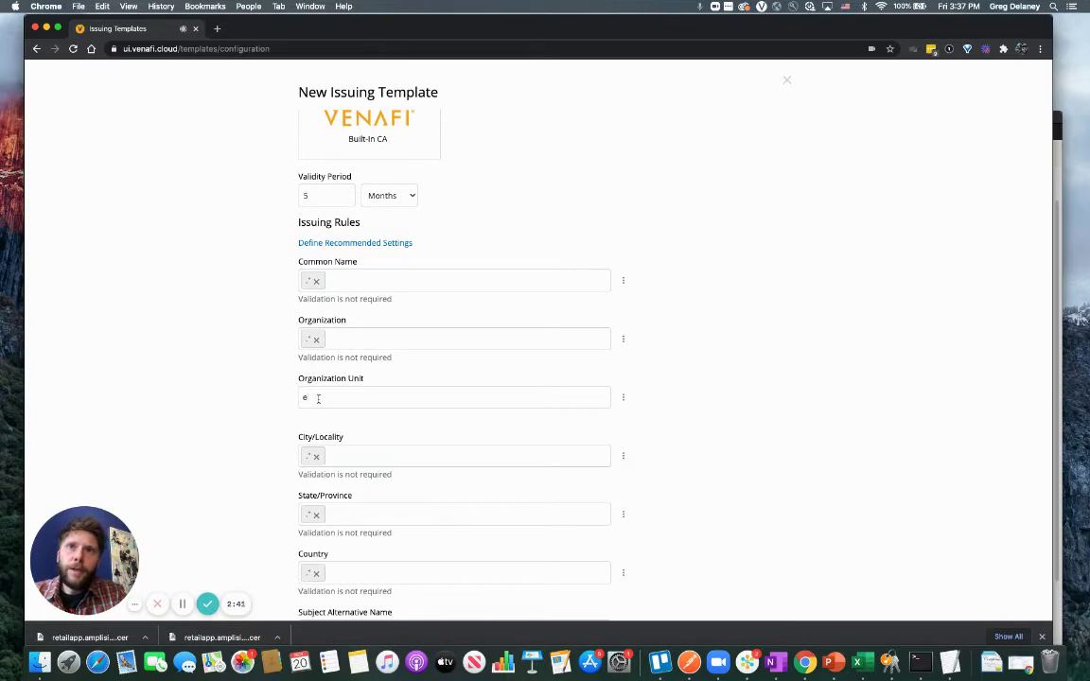
text(Commerce)
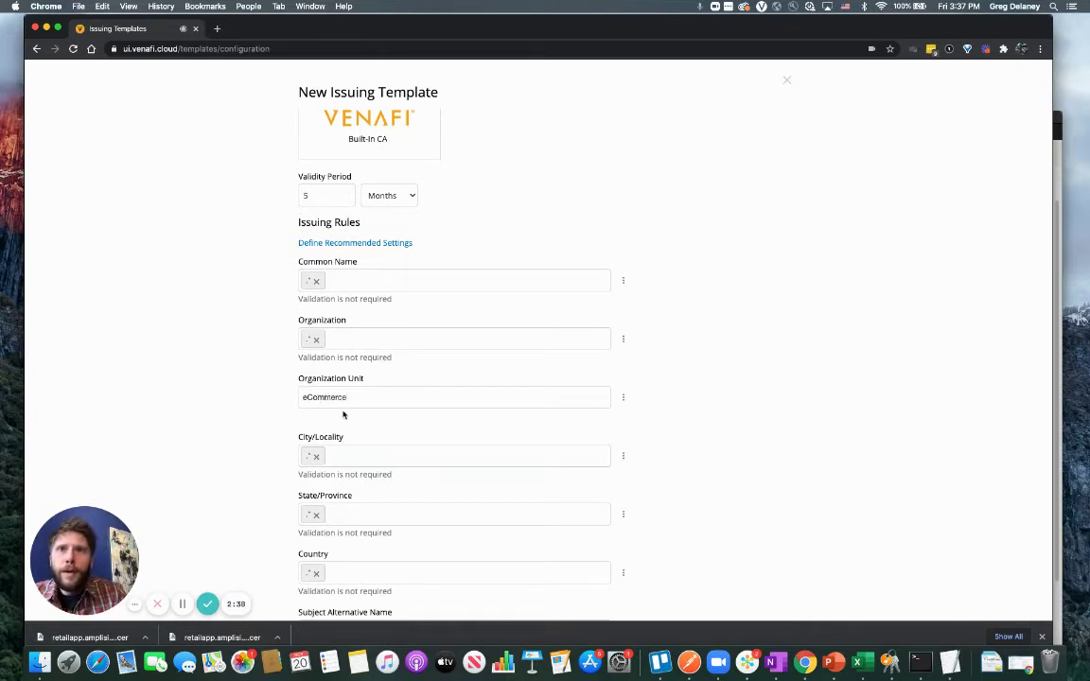
scroll(343, 414, down, 3)
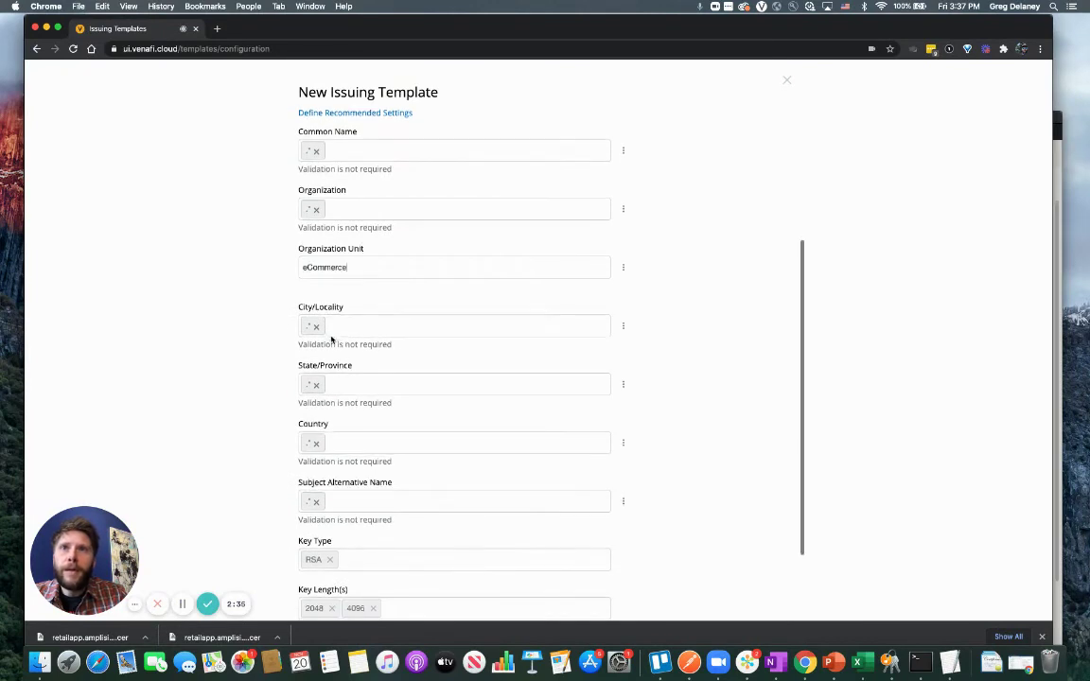
click(316, 327)
text(Denver)
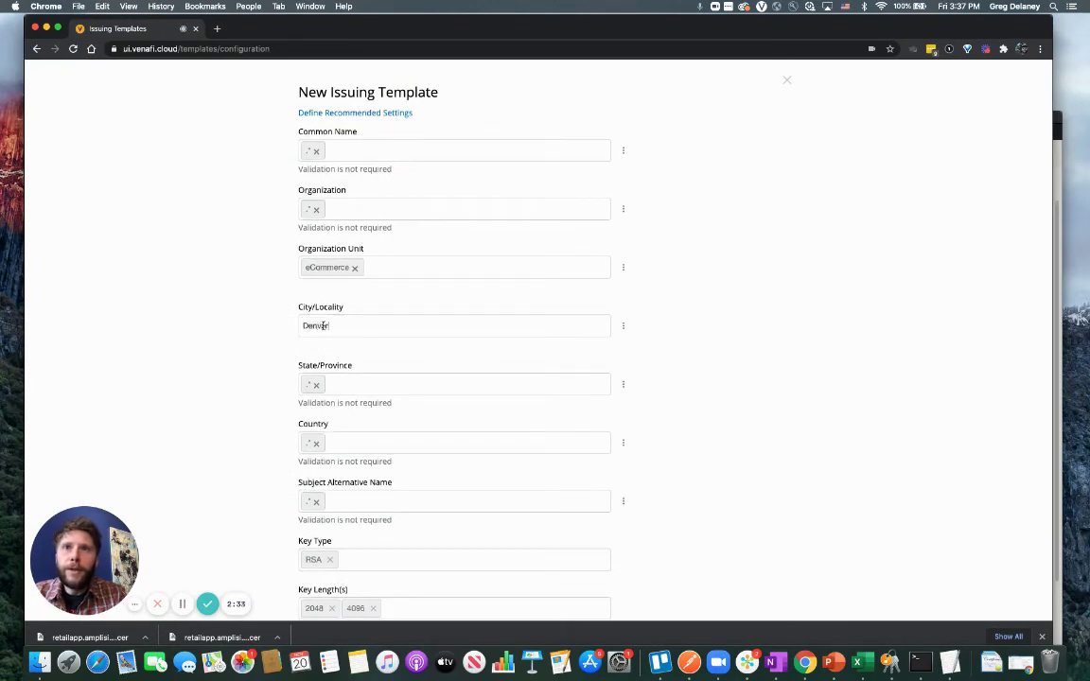
- Restrict the template's state/province to CO and its country to US, replacing the wildcard rules
click(320, 384)
text(CO)
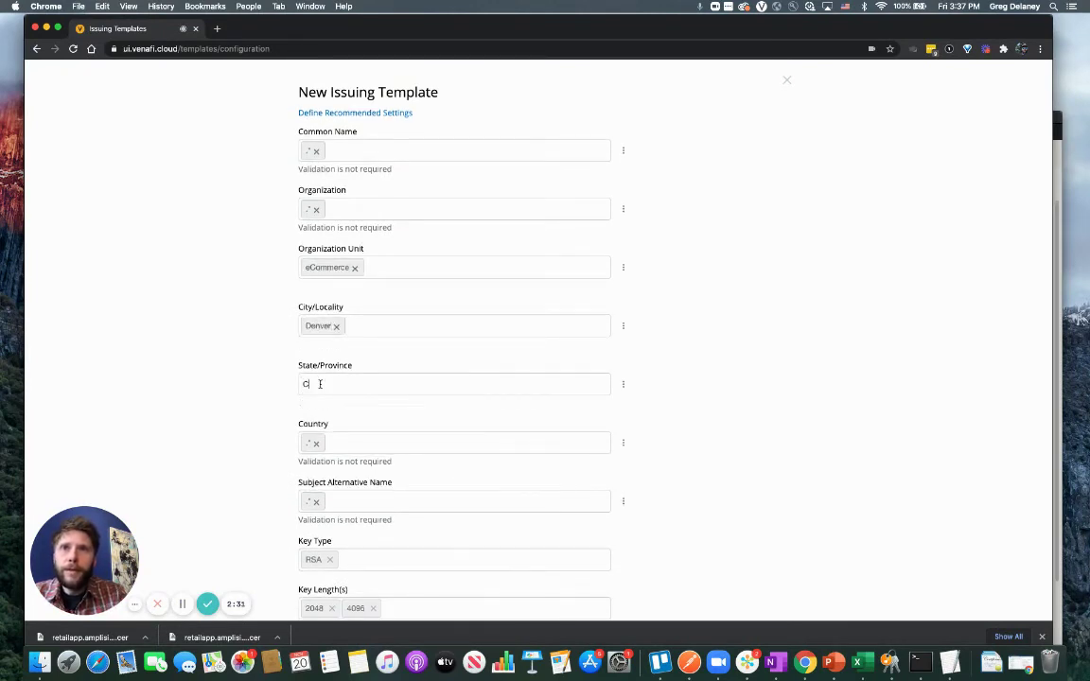
click(317, 444)
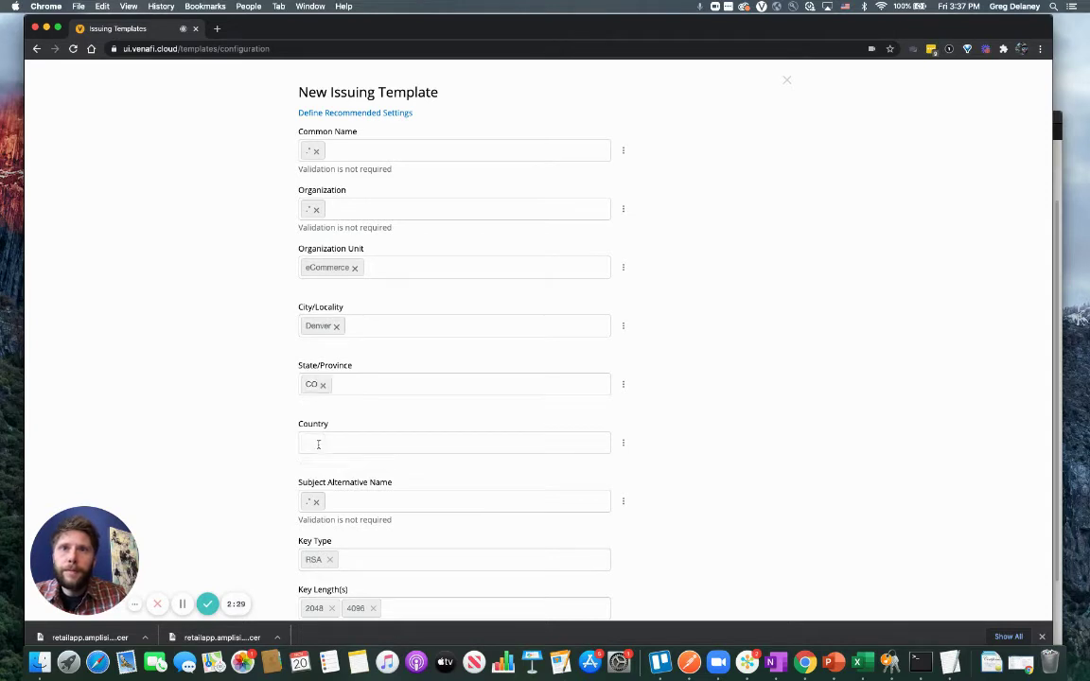
text(US)
scroll(318, 442, down, 2)
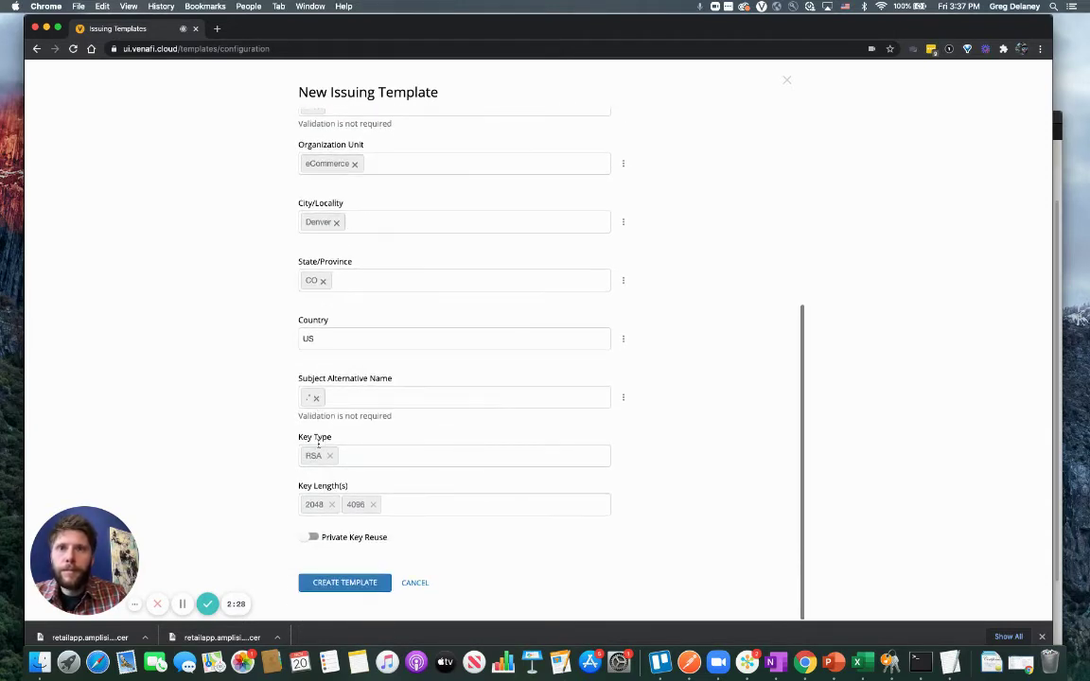
- Remove the 4096 key length from the template, enable private key reuse, and create the template
click(367, 506)
click(357, 507)
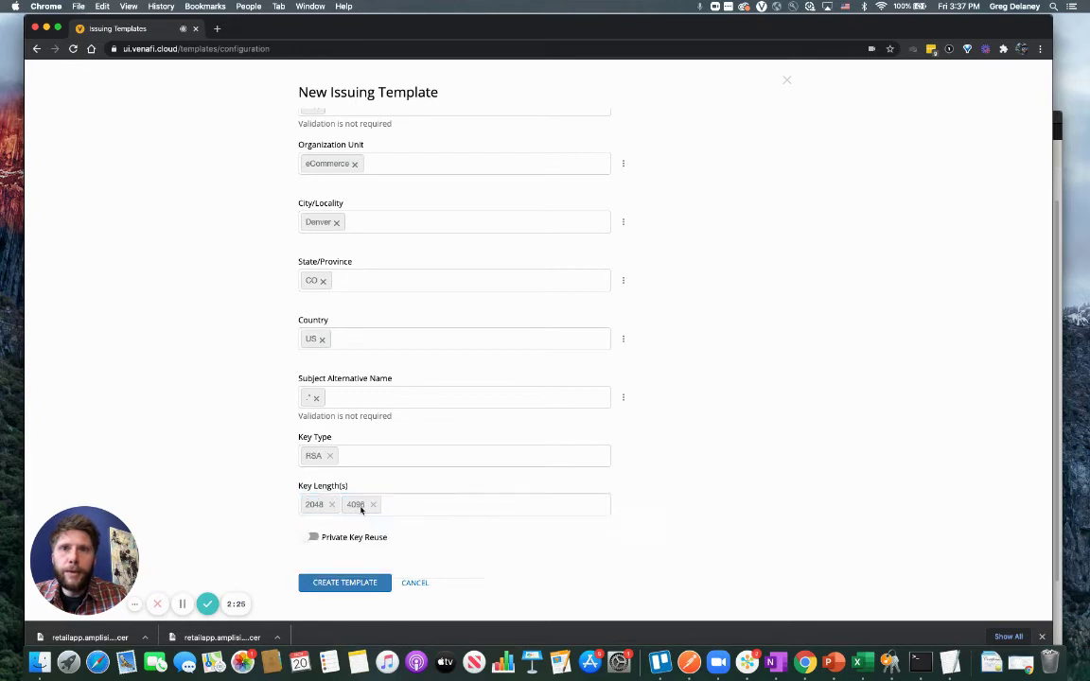
click(373, 506)
click(309, 537)
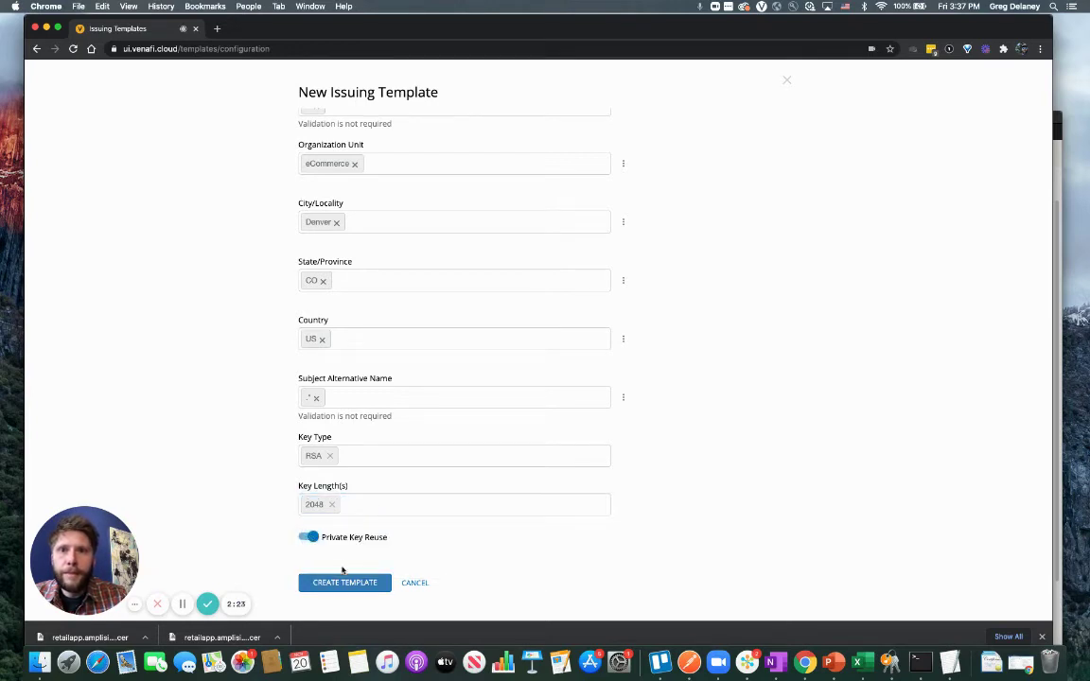
click(344, 581)
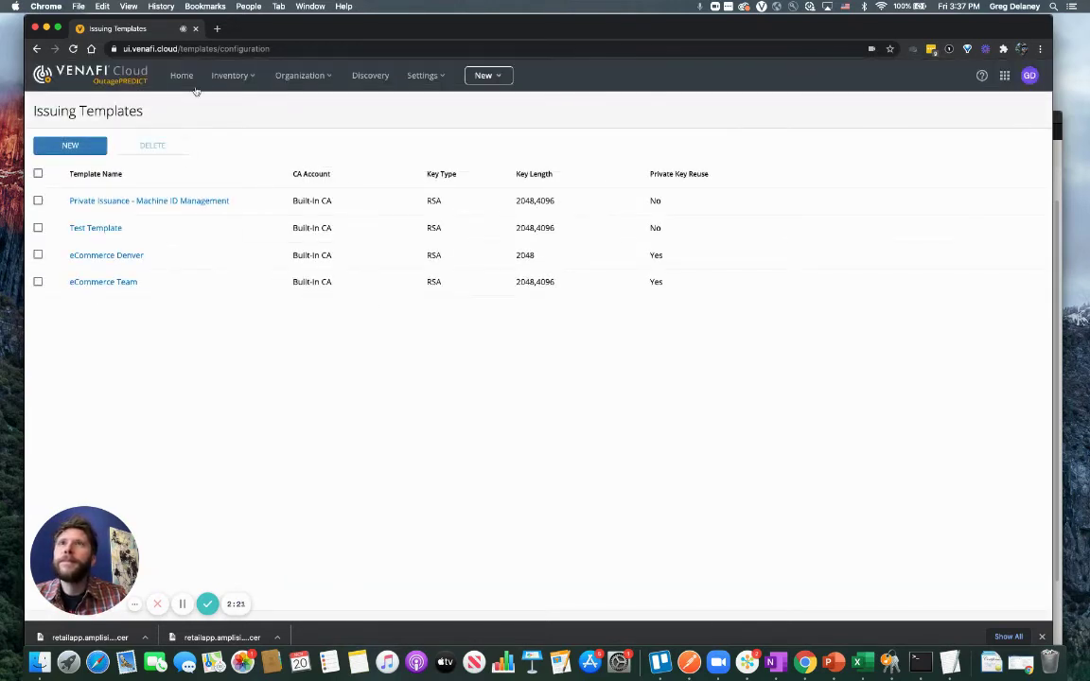
- Add the eCommerce Denver issuing template to the Retail App application and save the change
click(299, 76)
click(300, 108)
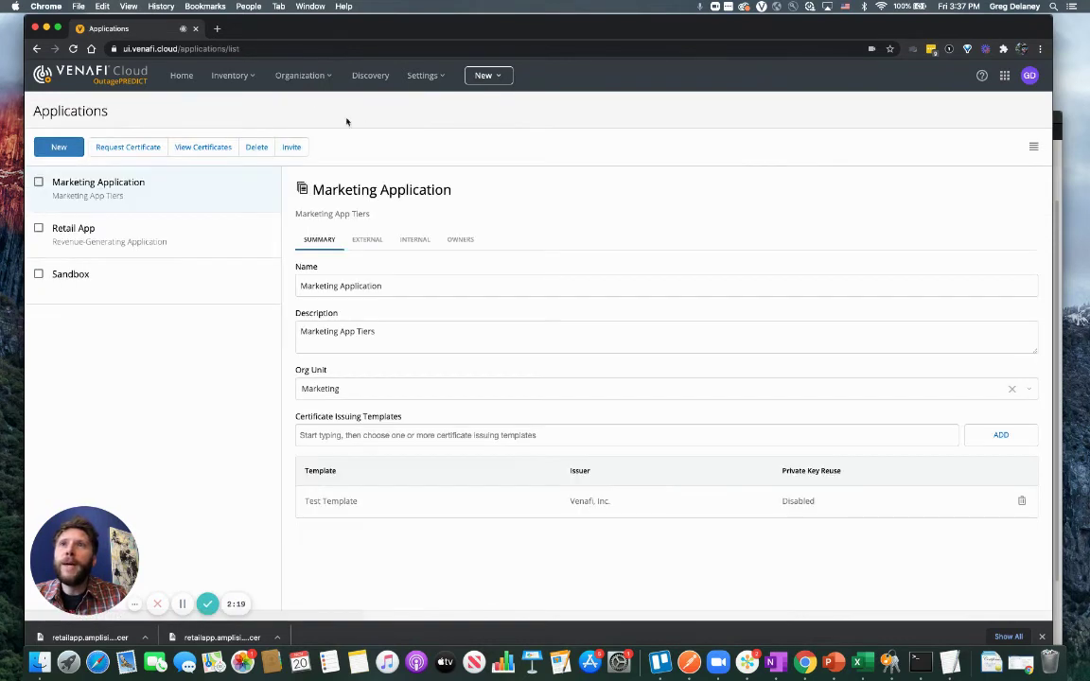
click(163, 229)
click(413, 441)
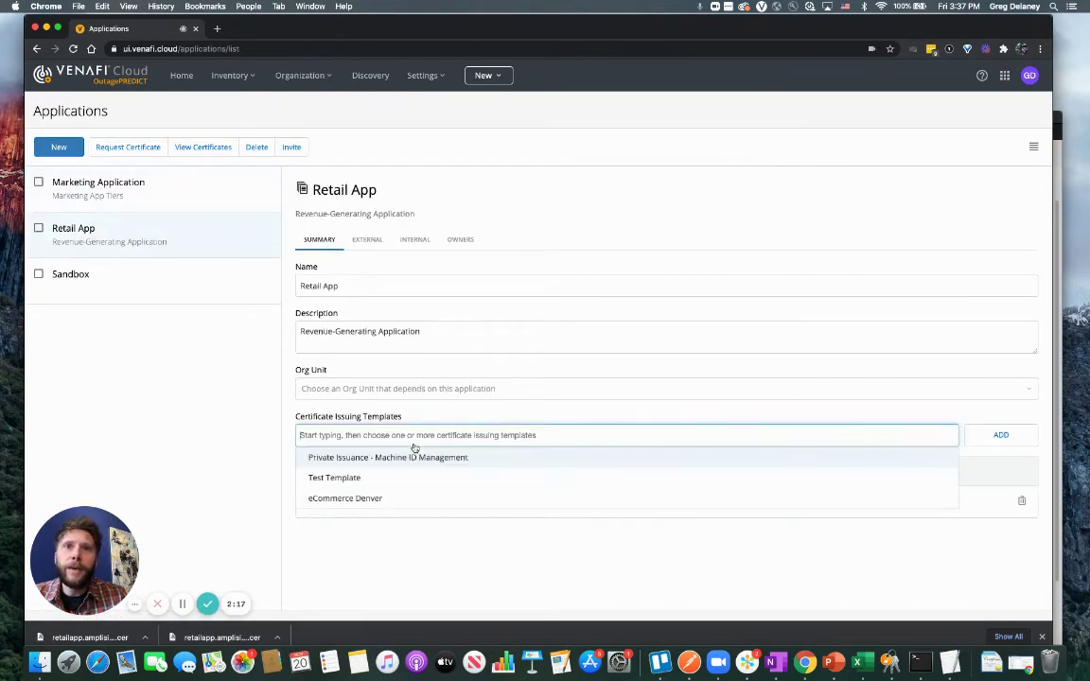
click(365, 499)
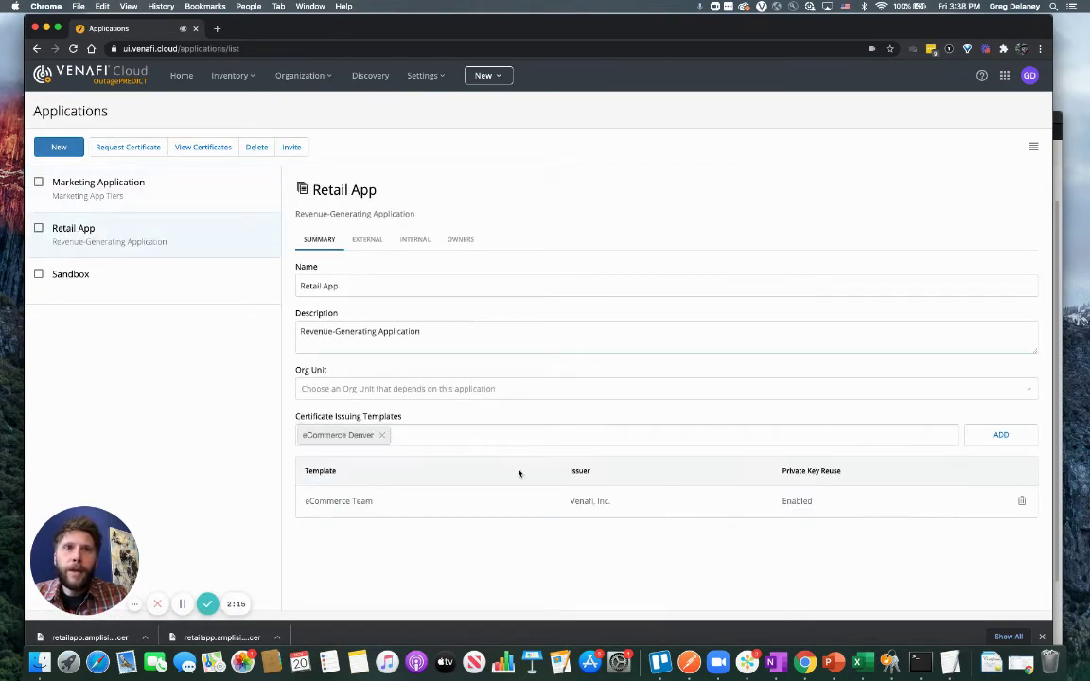
click(1000, 434)
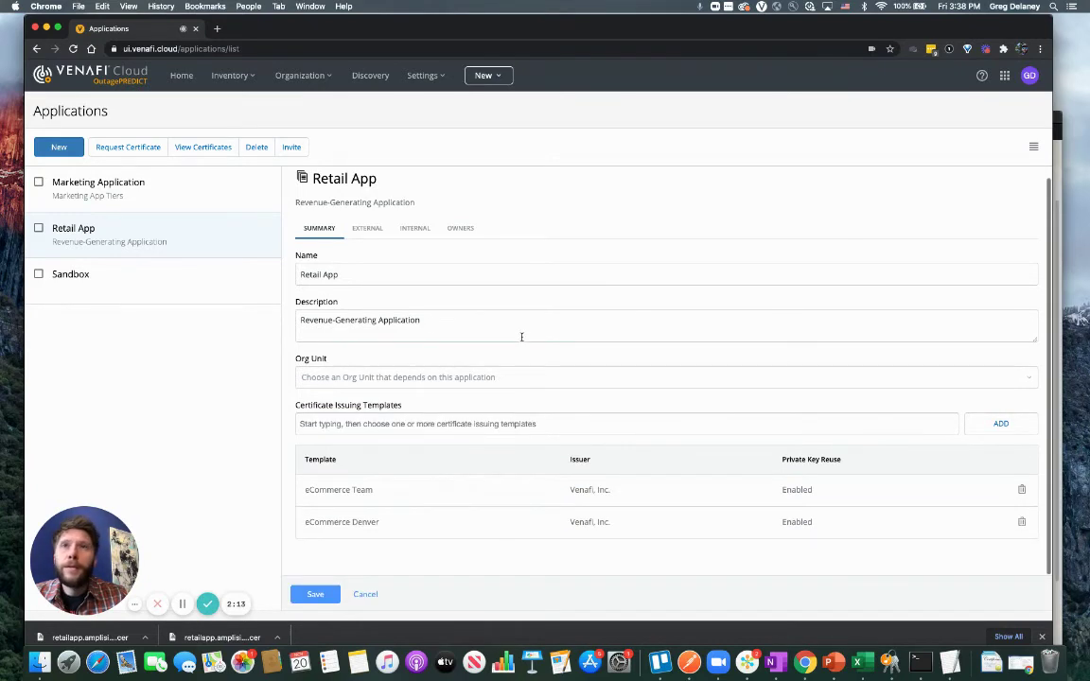
click(319, 594)
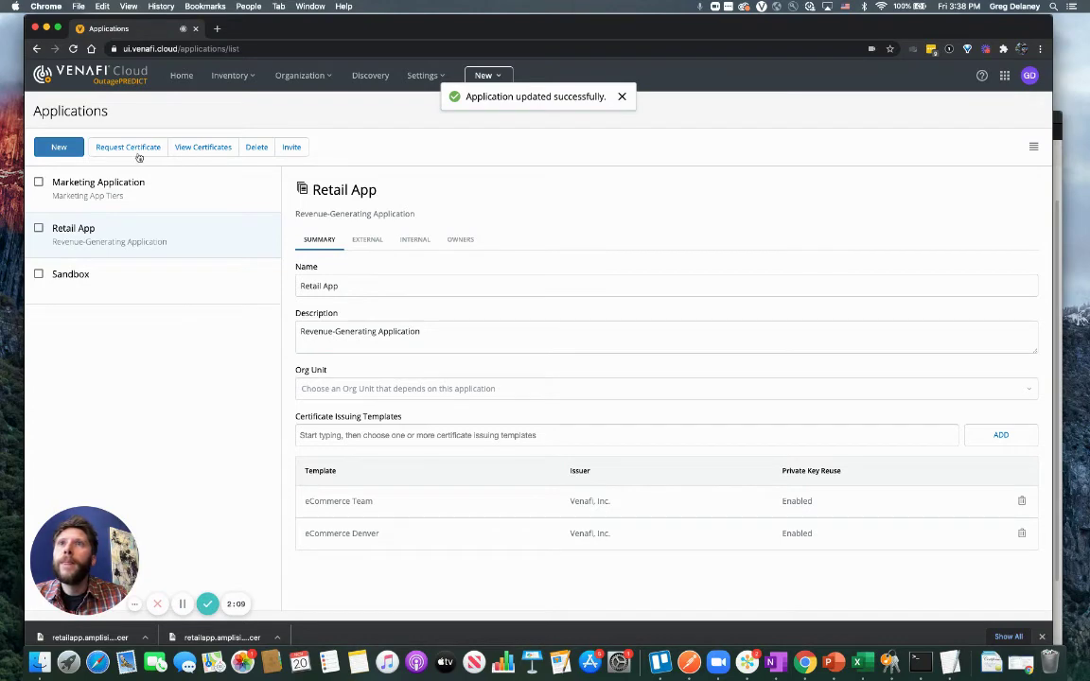
- Start a certificate request for Retail App using the eCommerce Denver issuing template
drag(131, 242, 52, 242)
click(39, 229)
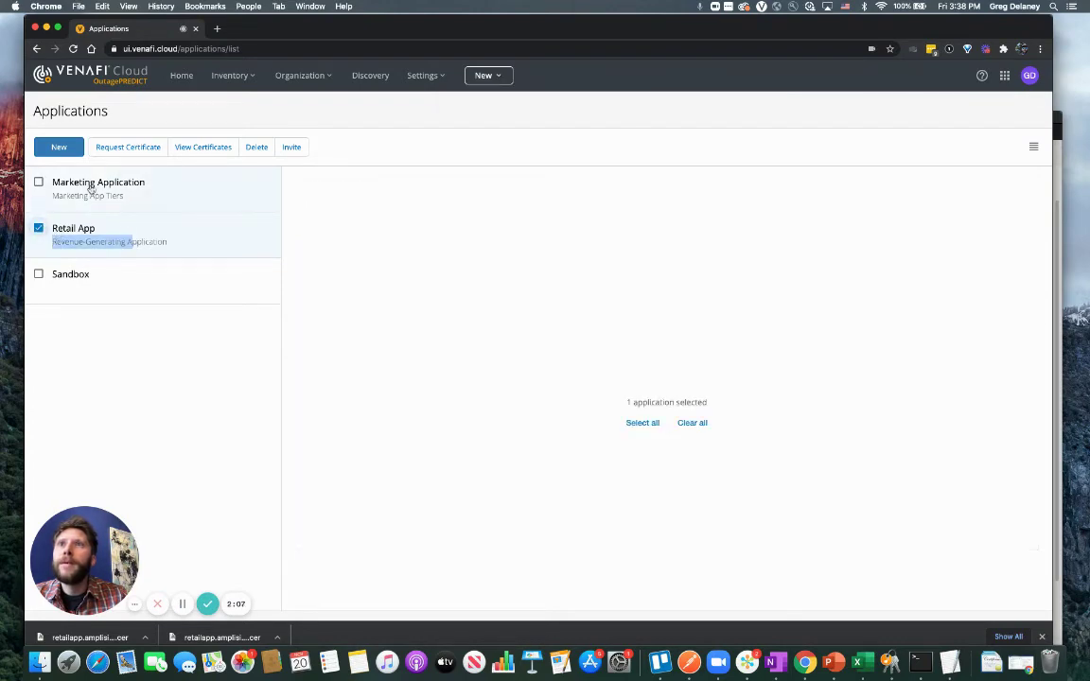
click(128, 147)
click(342, 205)
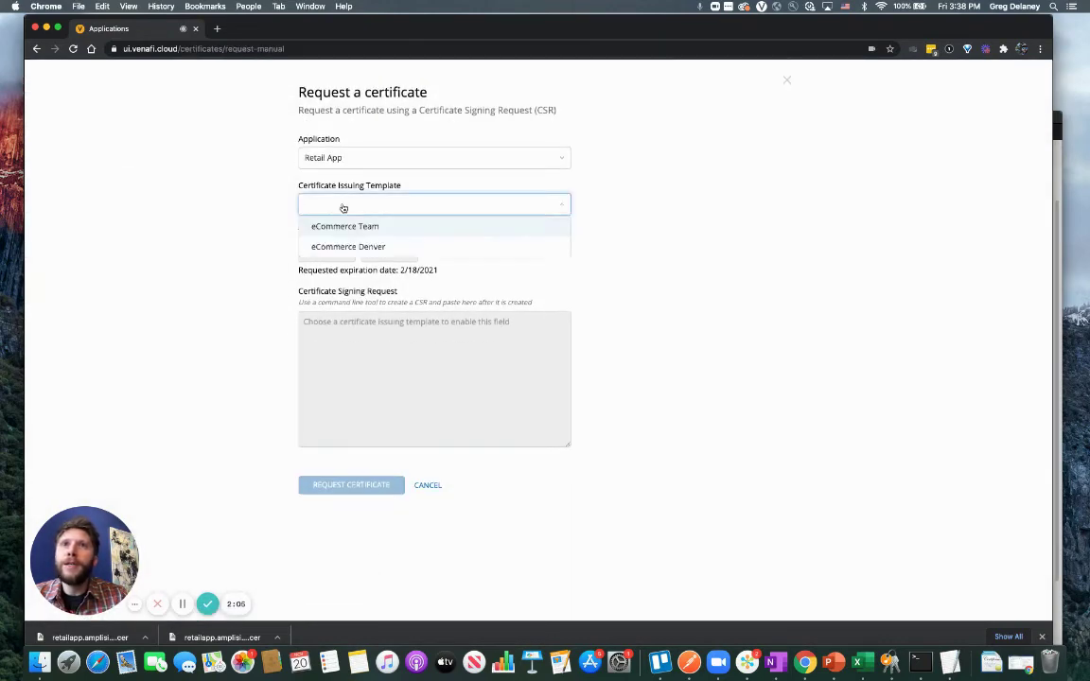
click(331, 246)
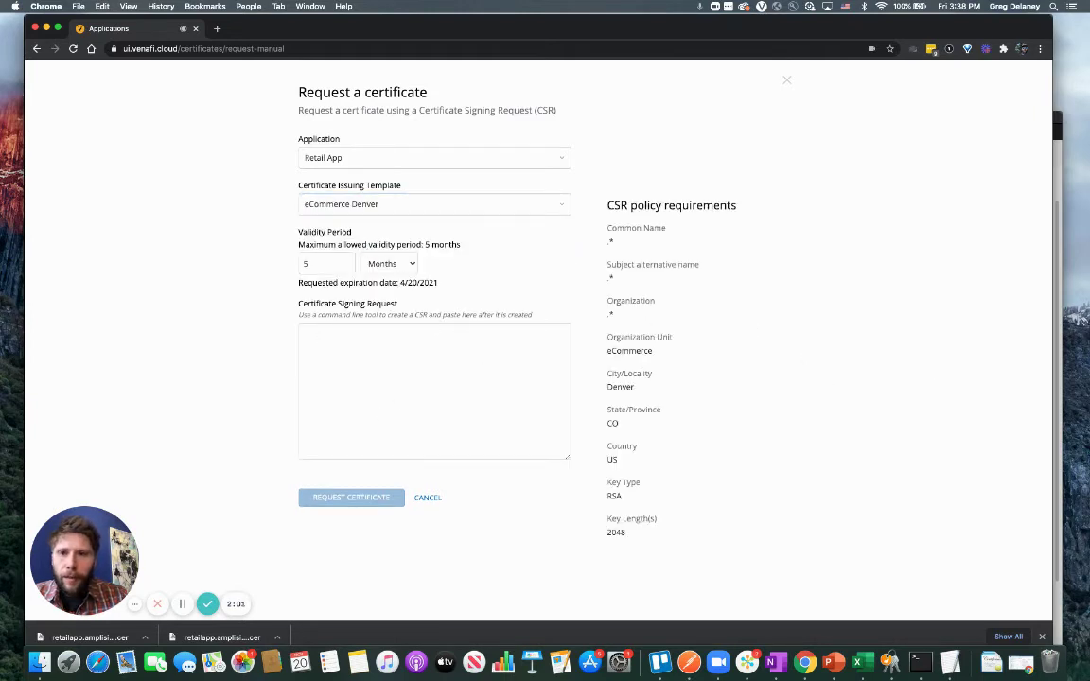
- Try to request the certificate with a pasted CSR that omits the organization unit, city and state
key(super+Tab)
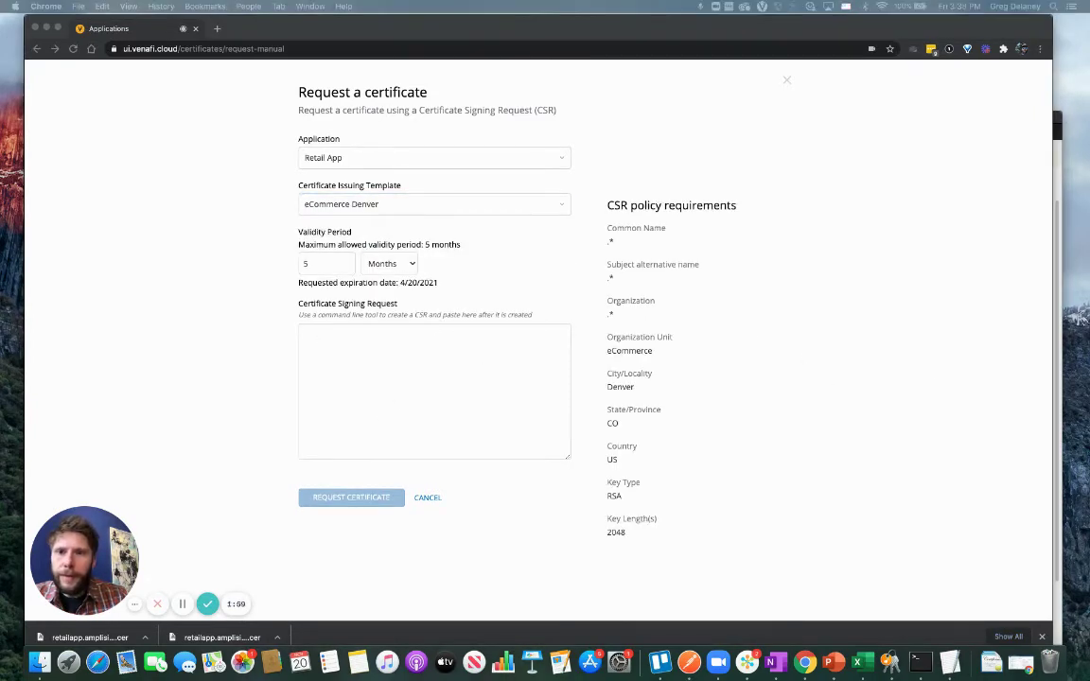
key(ctrl+Up)
key(ctrl+Up)
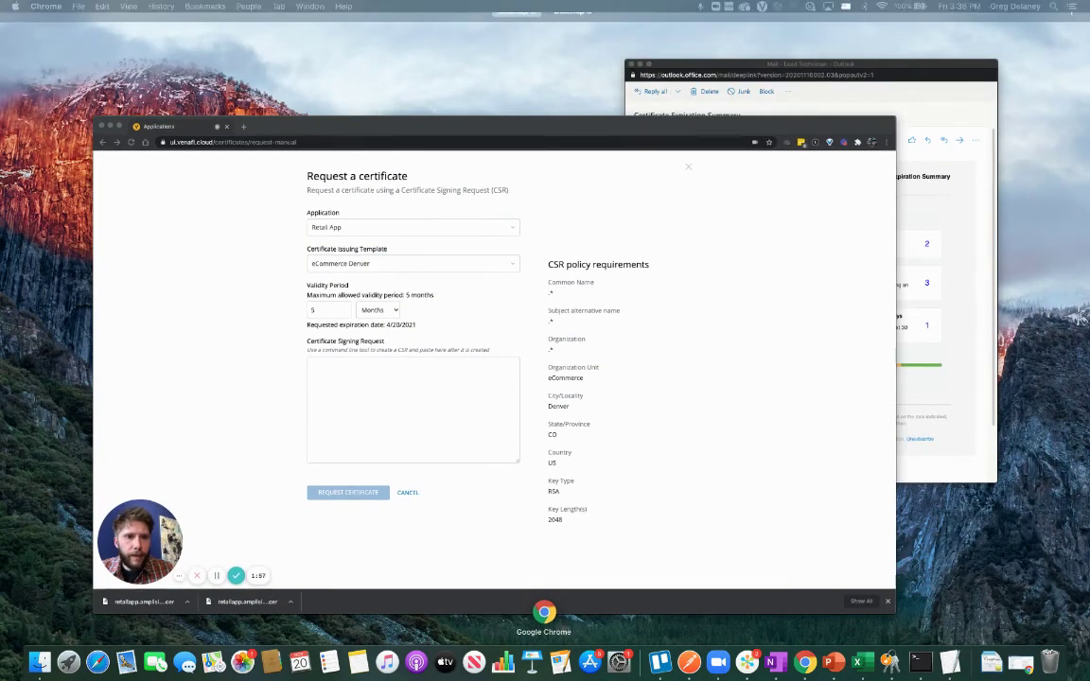
key(ctrl+Up)
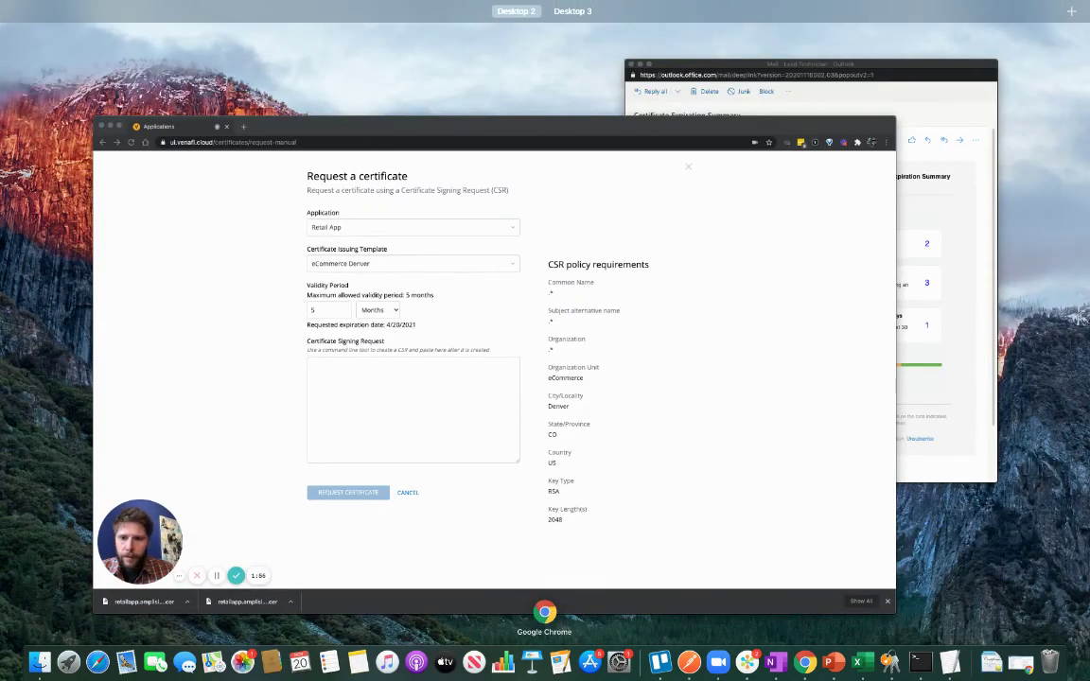
key(ctrl+Up)
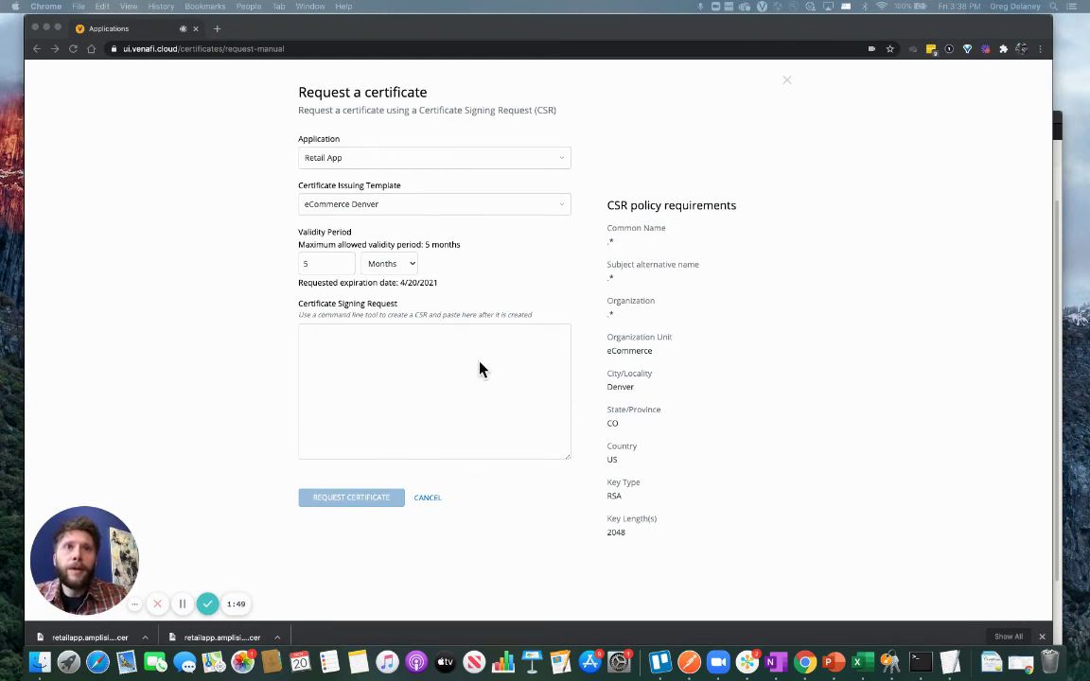
click(428, 359)
key(super+v)
click(384, 502)
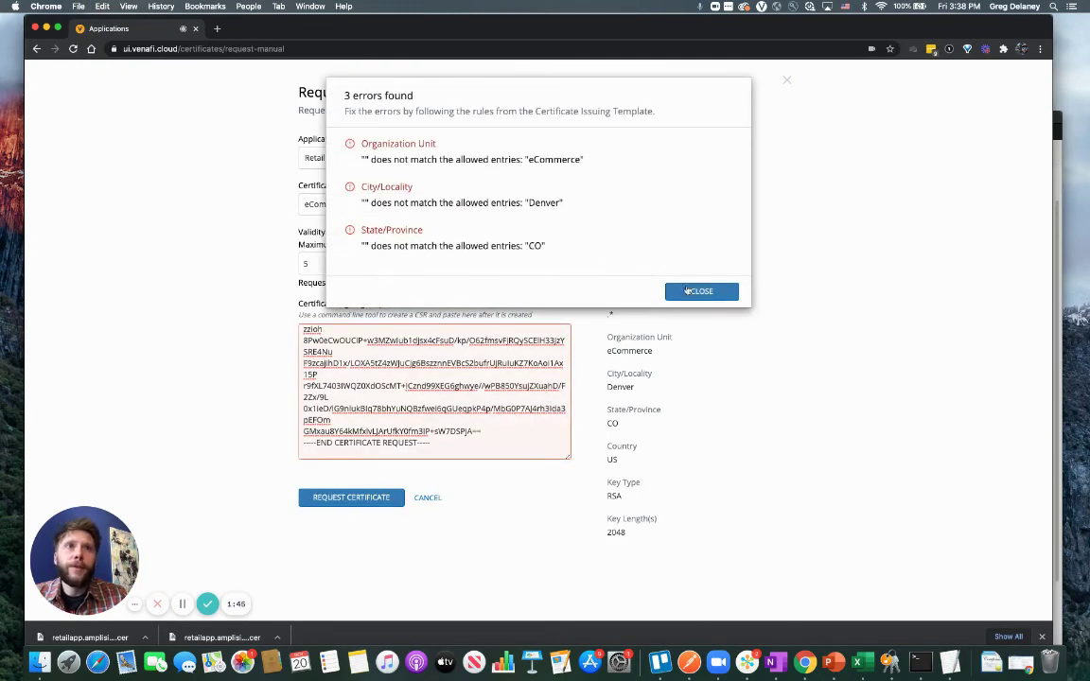
click(688, 290)
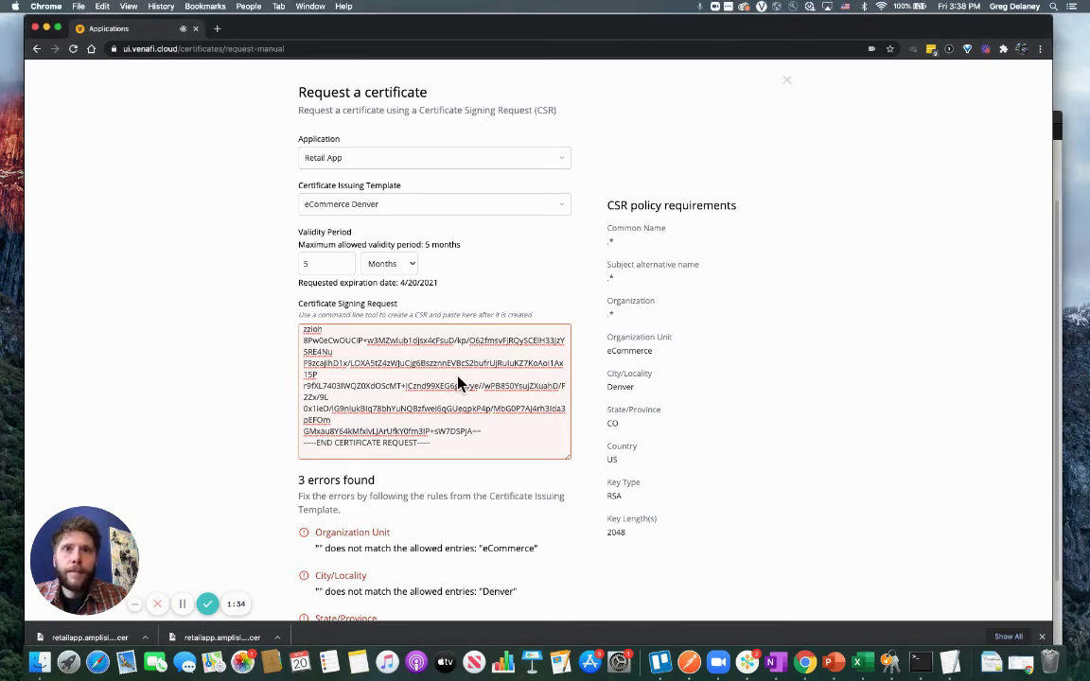
- Replace the whole signing request with a CSR that meets the eCommerce Denver policy and submit the certificate request
triple_click(457, 375)
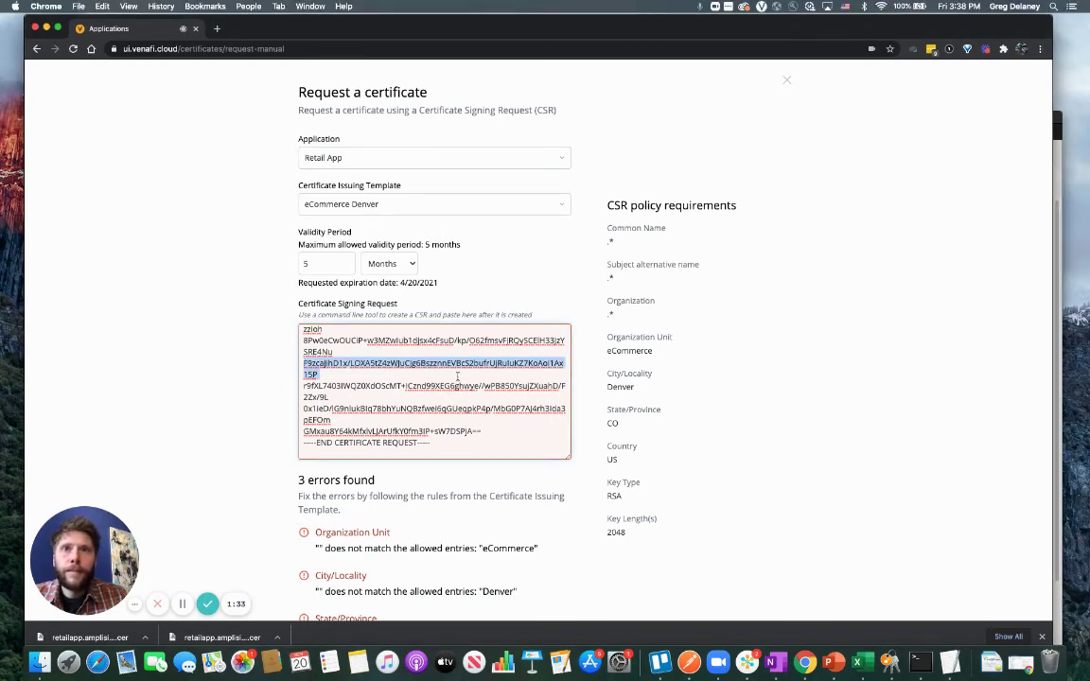
key(super+a)
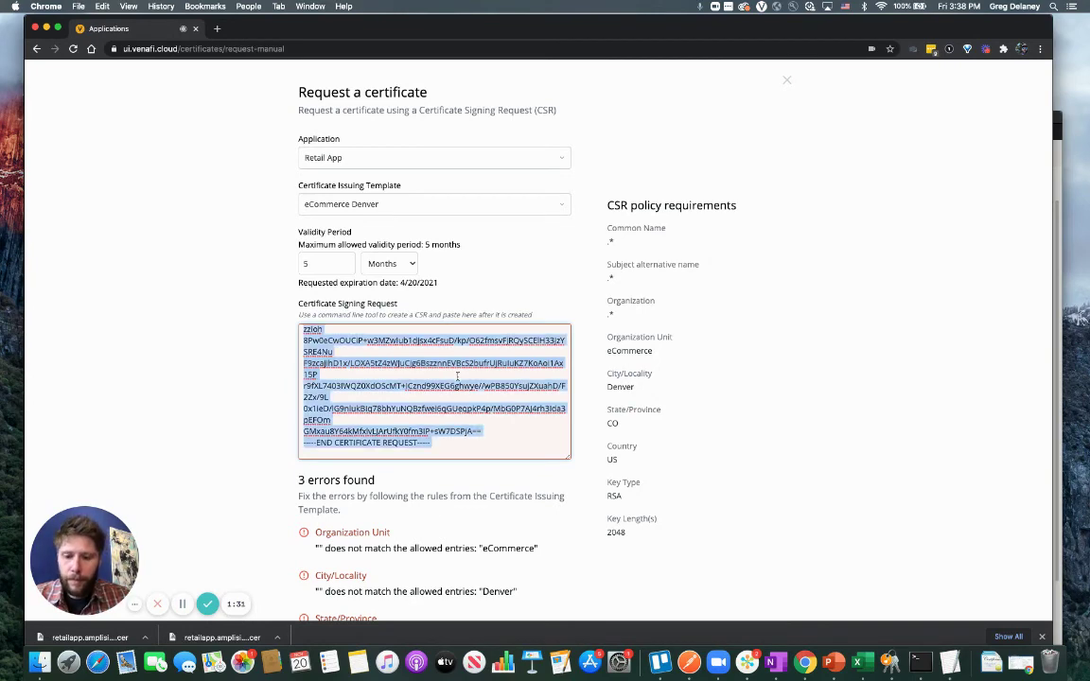
key(super+v)
scroll(360, 473, down, 1)
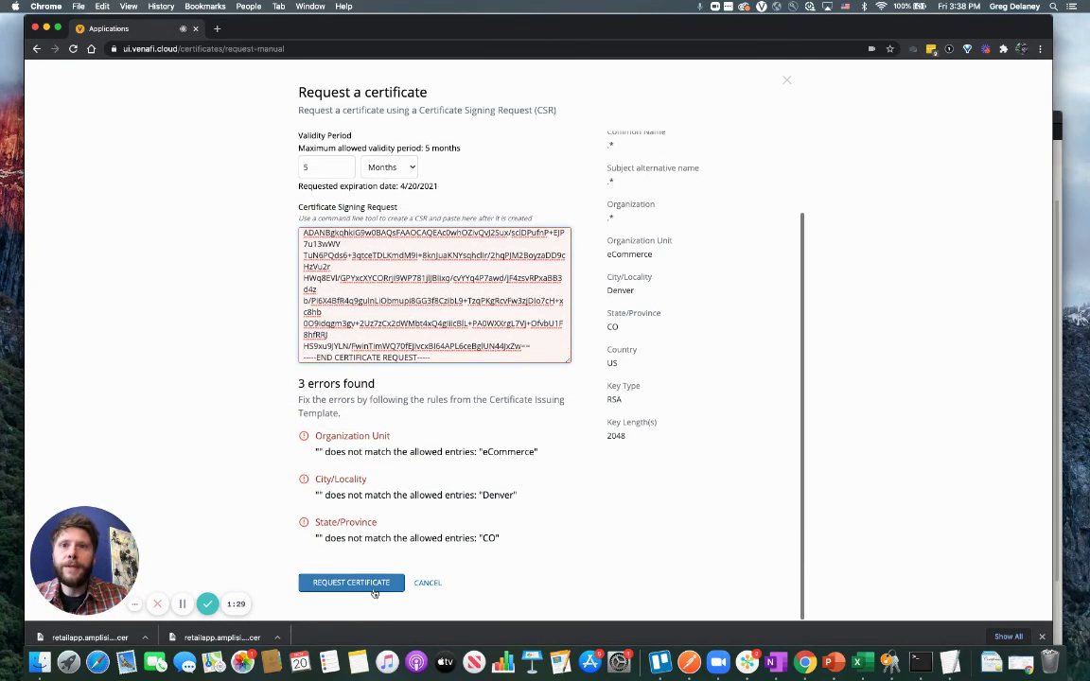
click(351, 584)
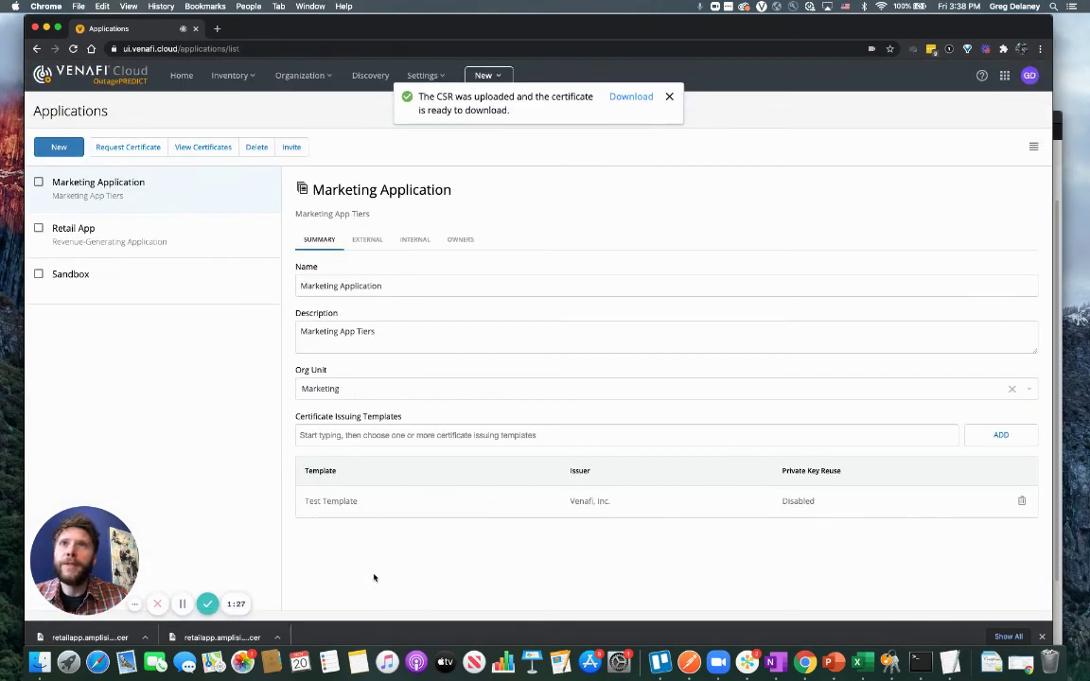
- View Retail App's certificates and open the details of retailappdenver.amplisight.io
click(202, 245)
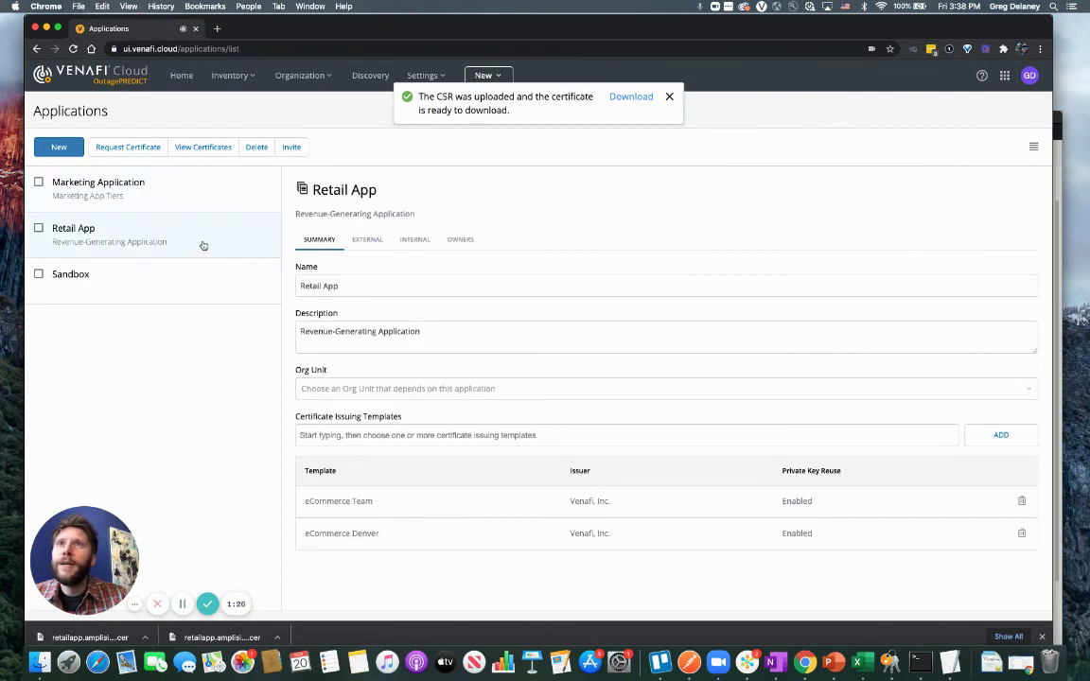
click(203, 147)
click(169, 393)
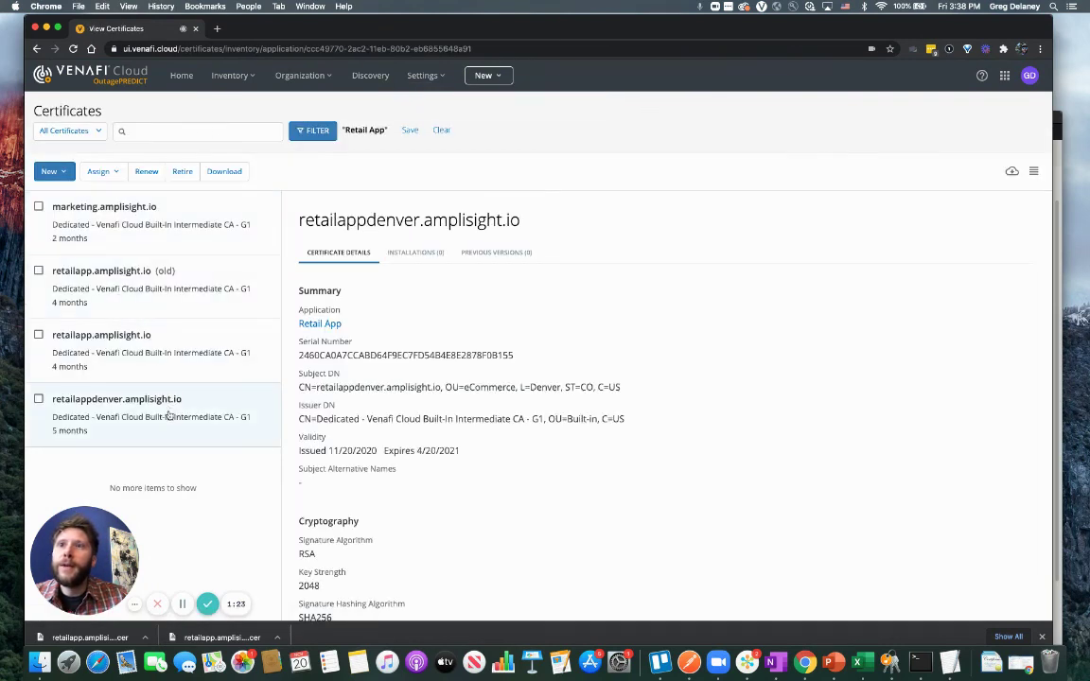